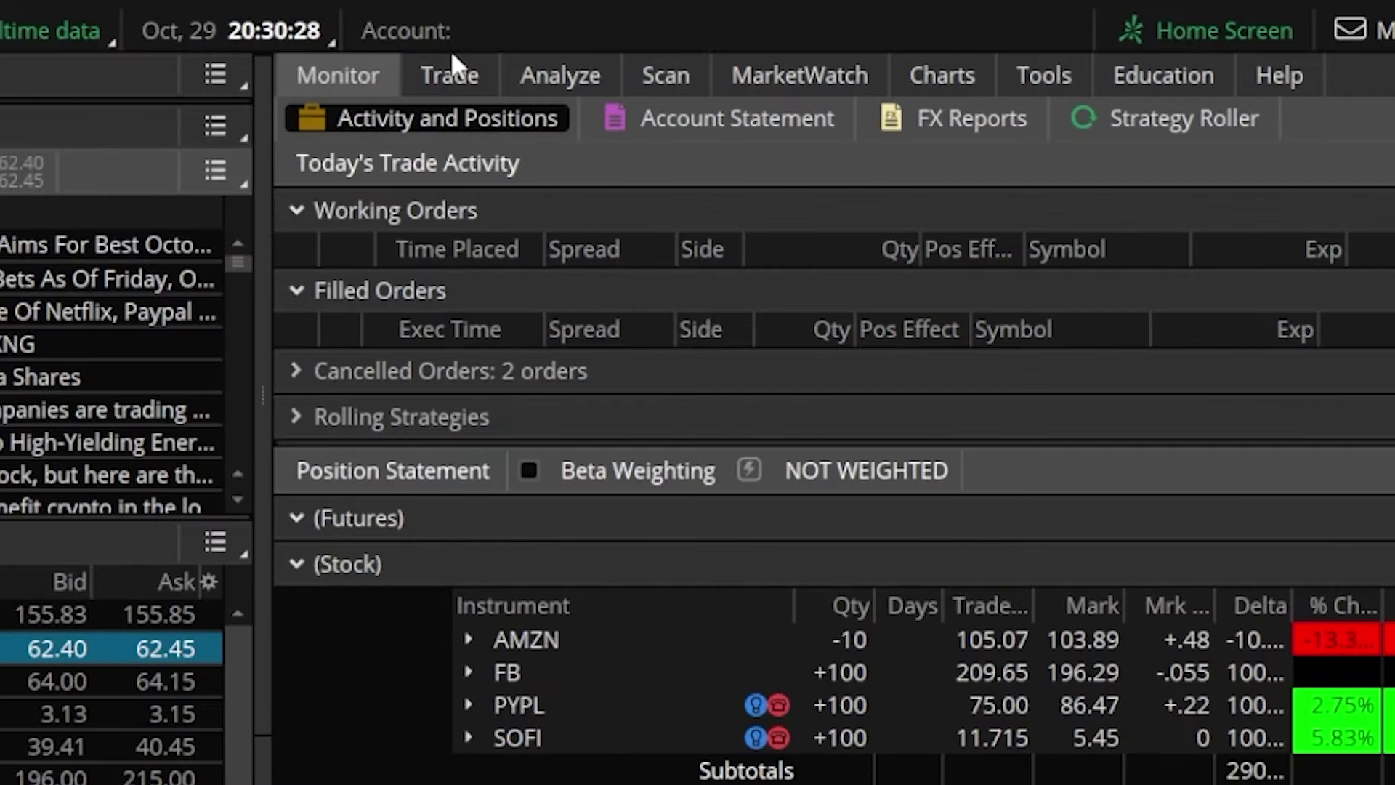
- Go to the Trade page for AMD and expand the 16 DEC 22 expiration in the option chain
click(505, 40)
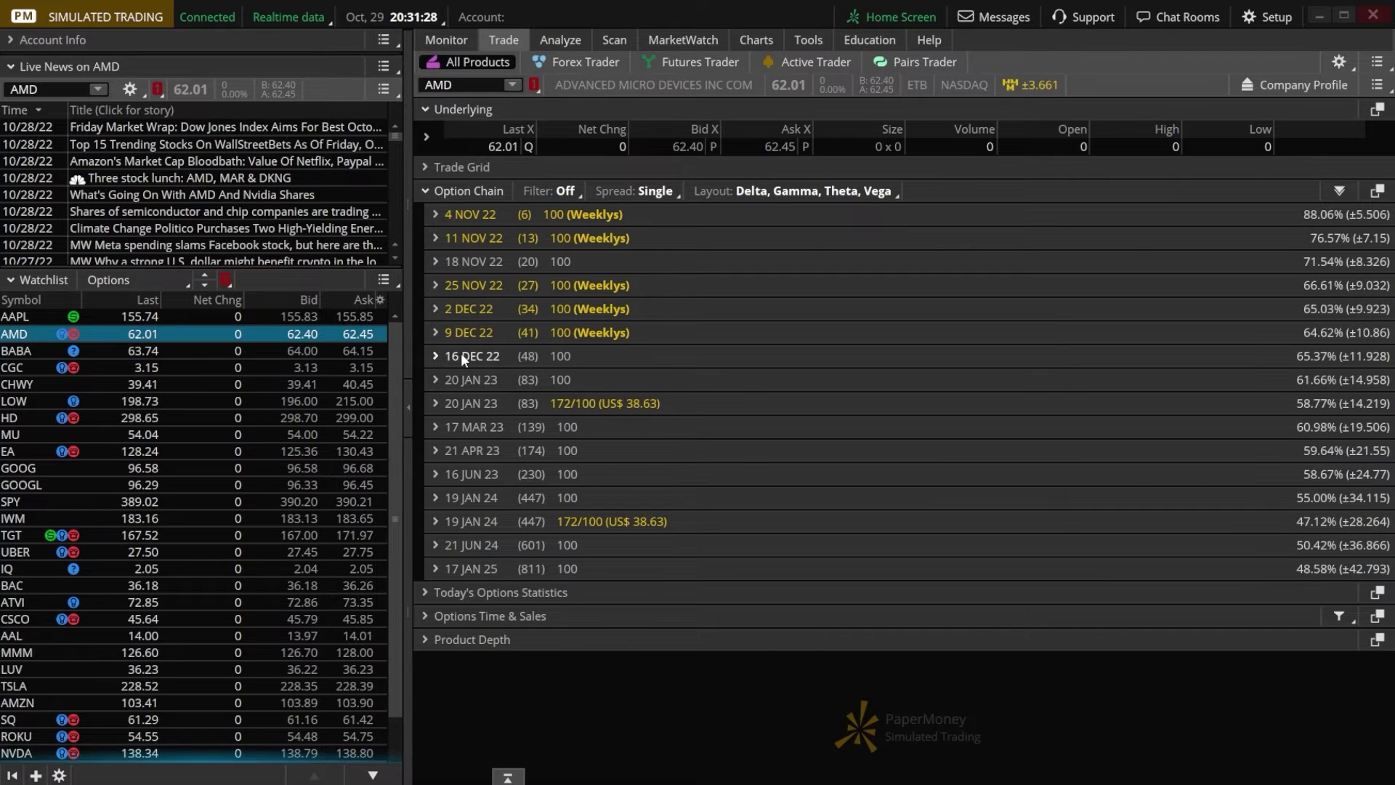
click(460, 354)
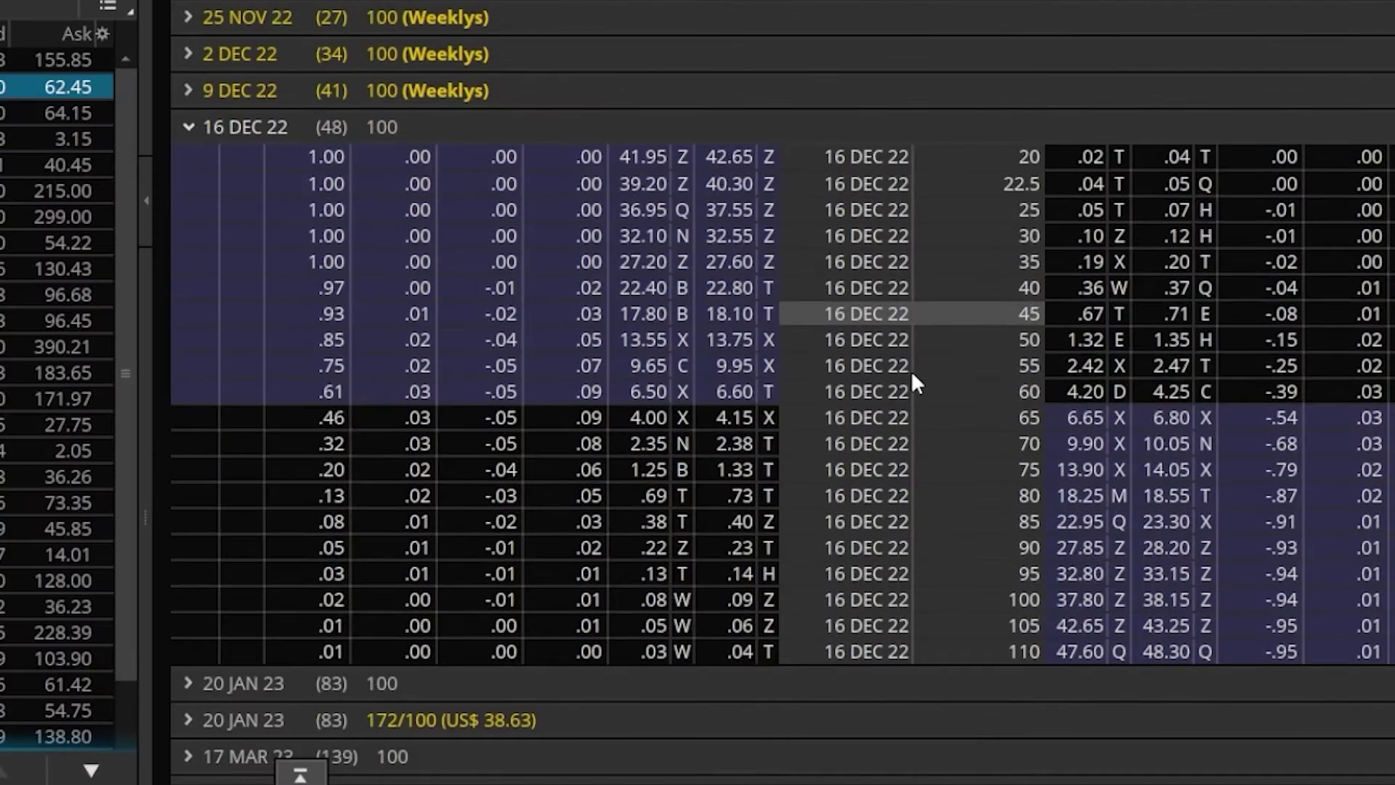
scroll(914, 376, down, 4)
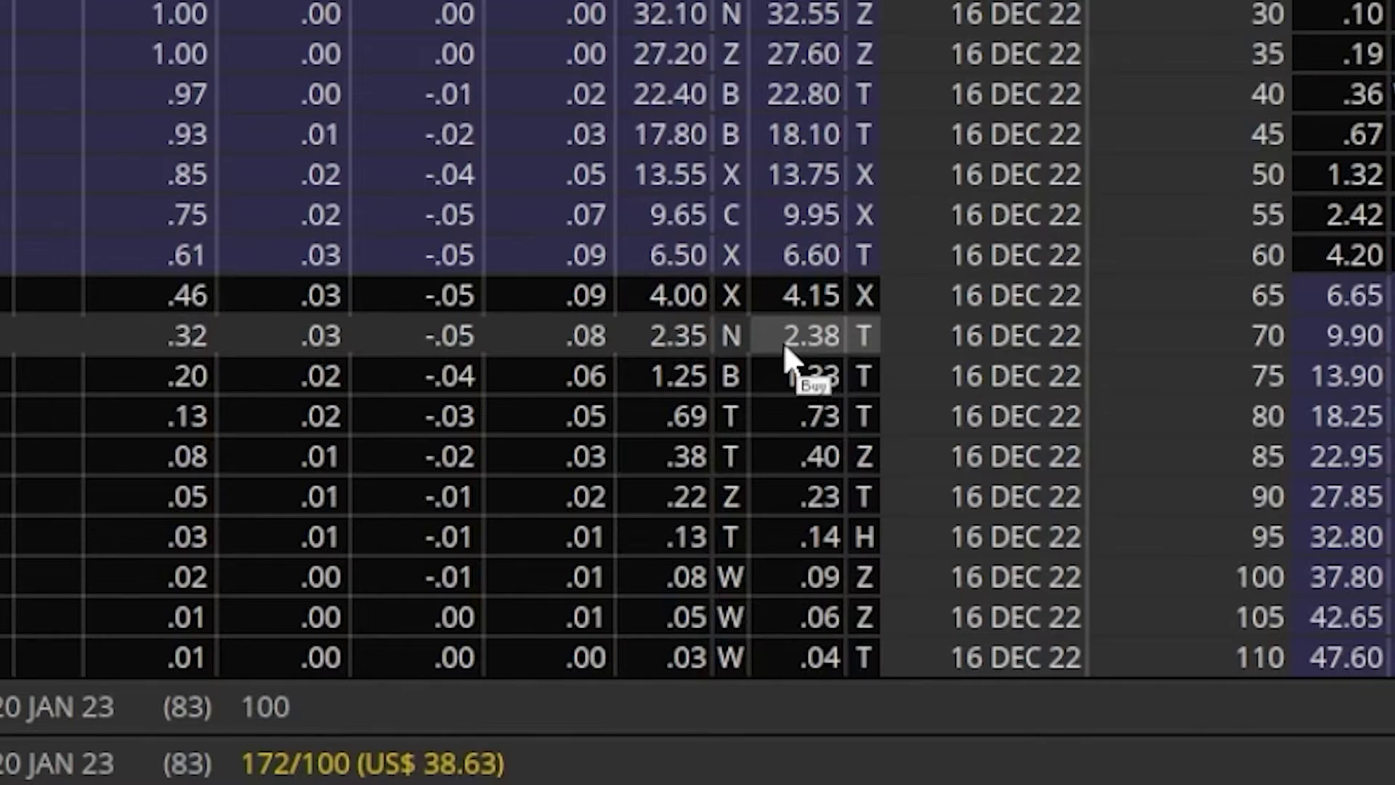
- Stage a buy of one AMD 16 DEC 22 70 call from its 2.38 ask price
click(783, 342)
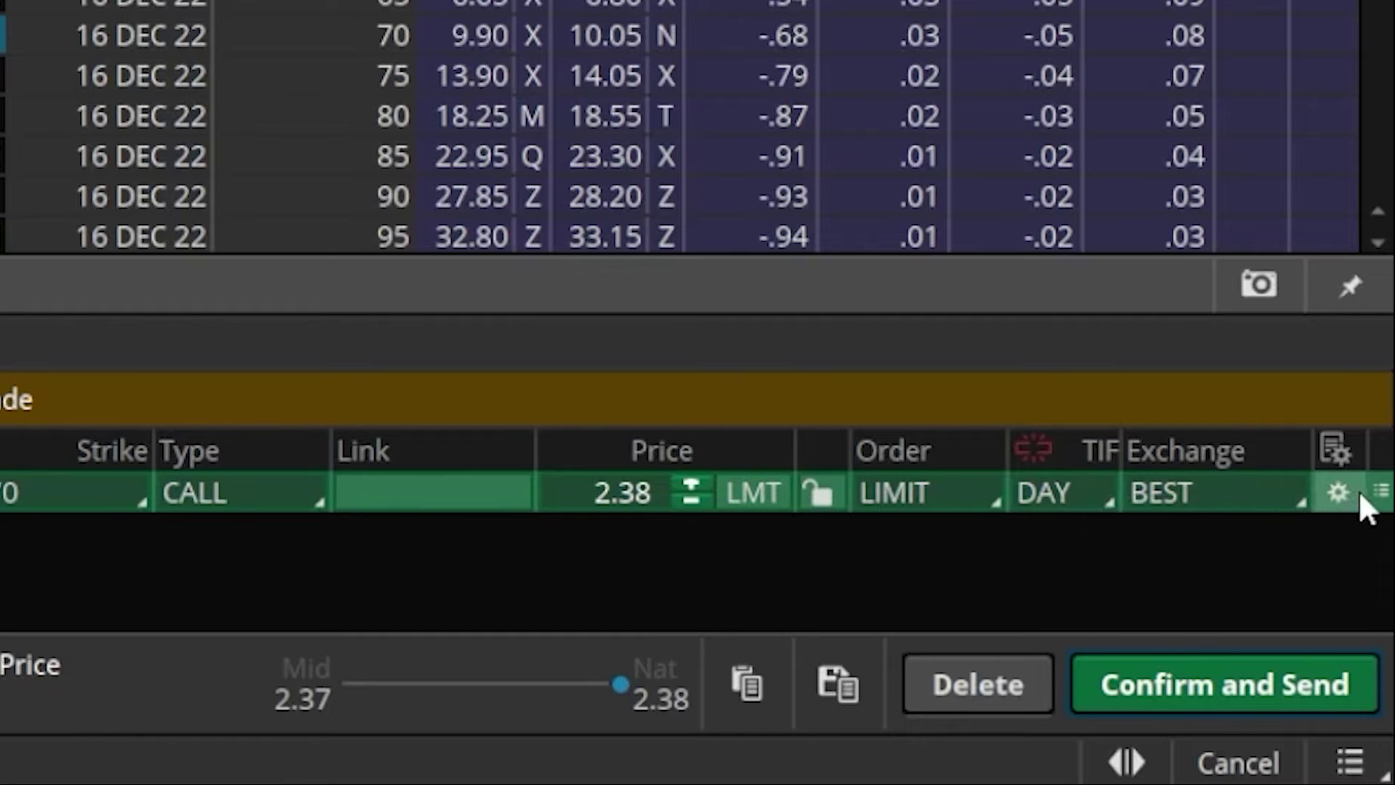
- Open the Order Rules dialog from the gear icon on the AMD order row
click(1359, 491)
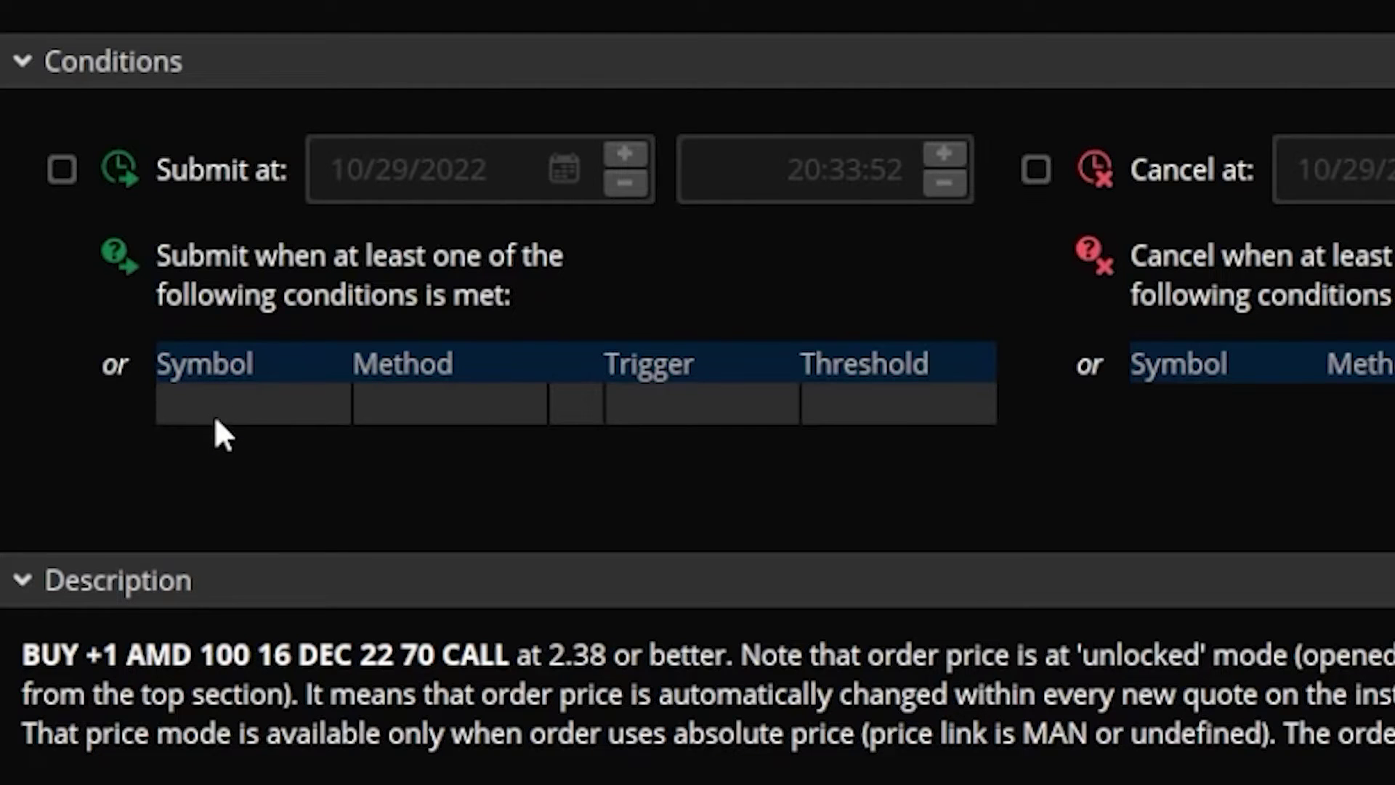
- Add a submit condition on AMD: MARK >= with a 70.00 threshold
click(215, 416)
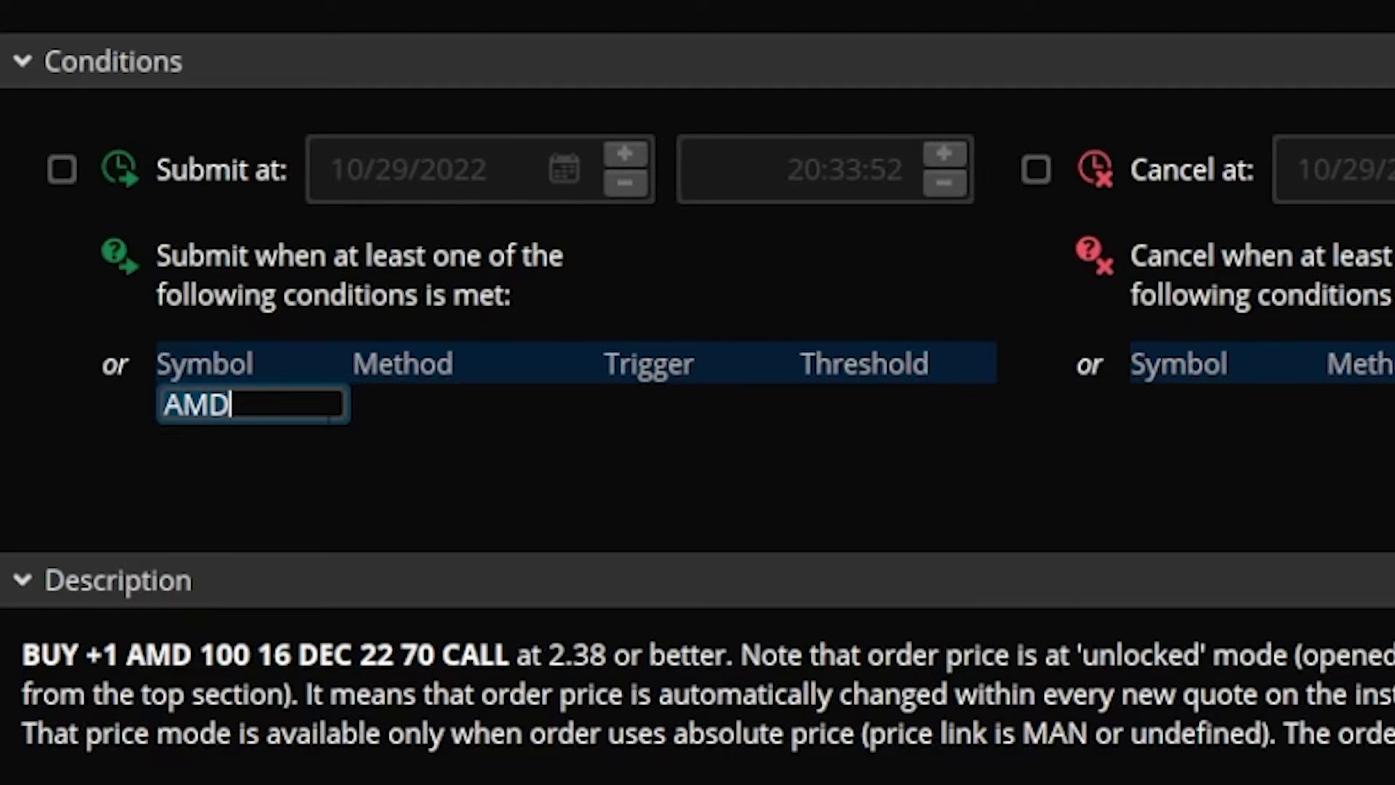
click(438, 403)
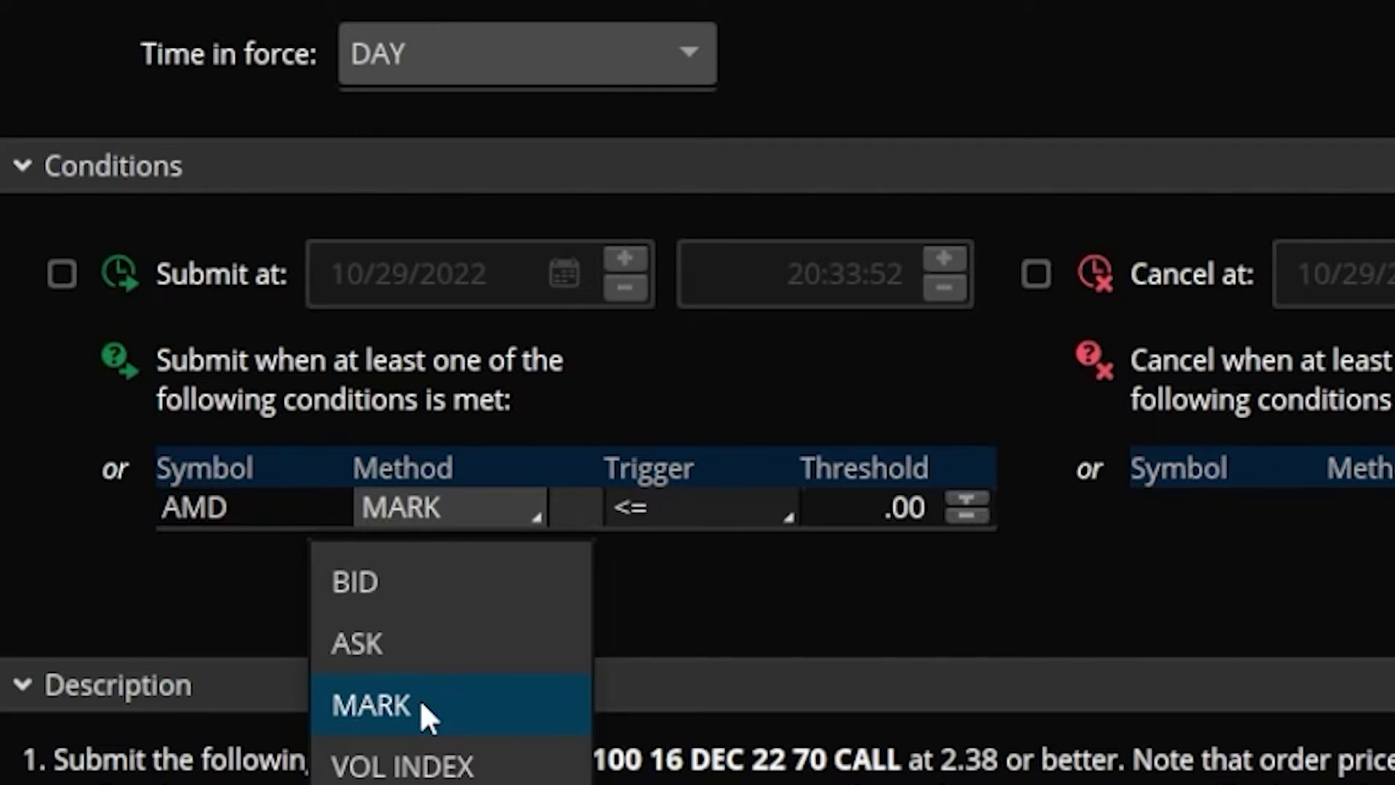
click(685, 513)
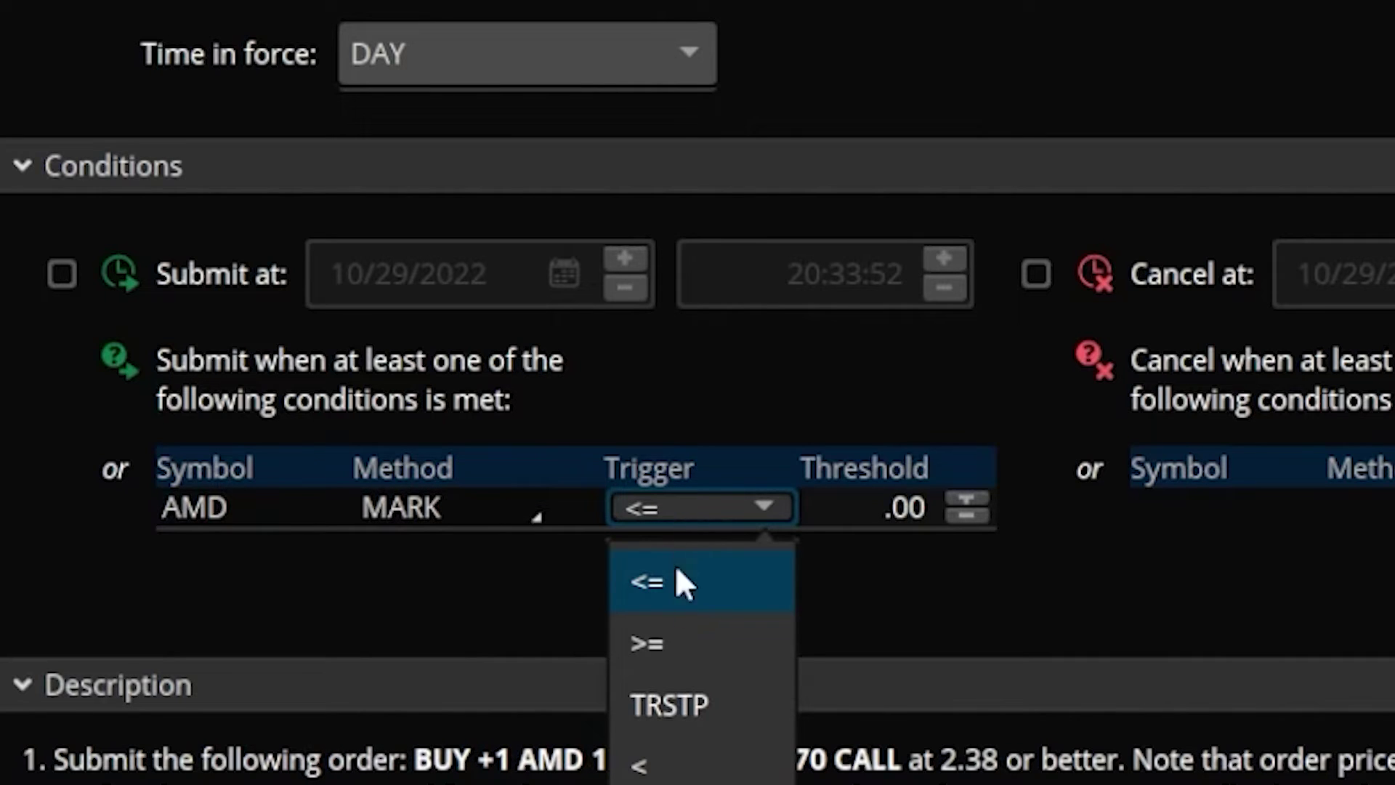
click(668, 631)
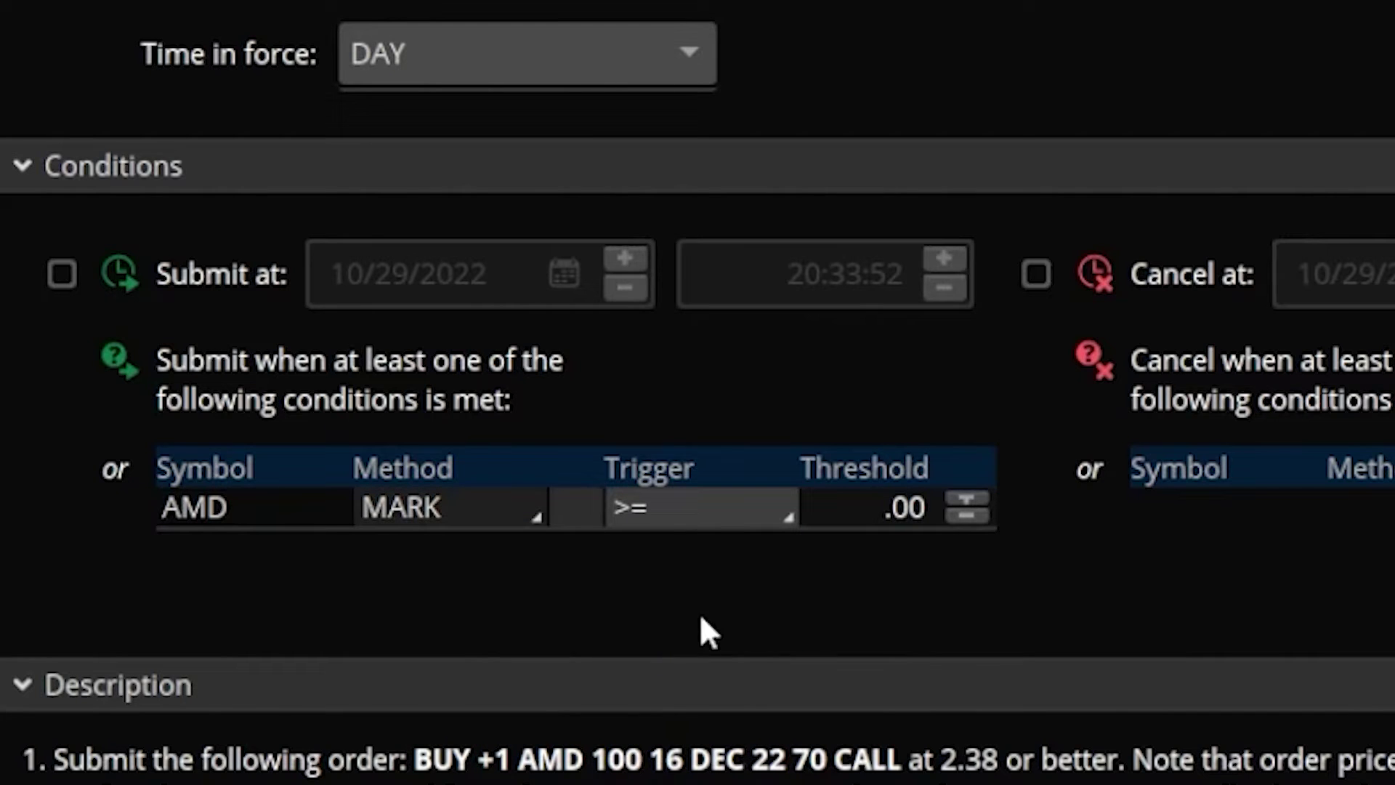
click(863, 508)
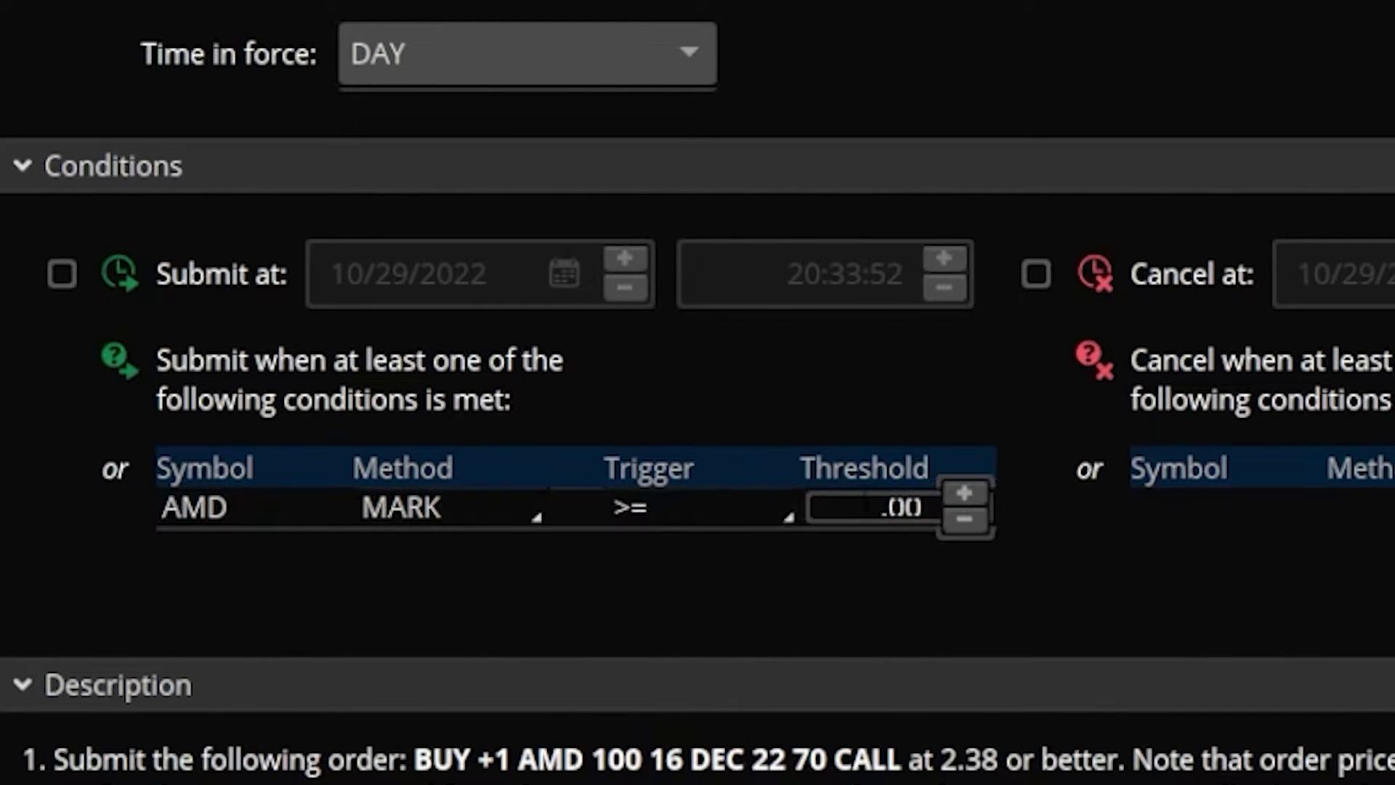
click(873, 517)
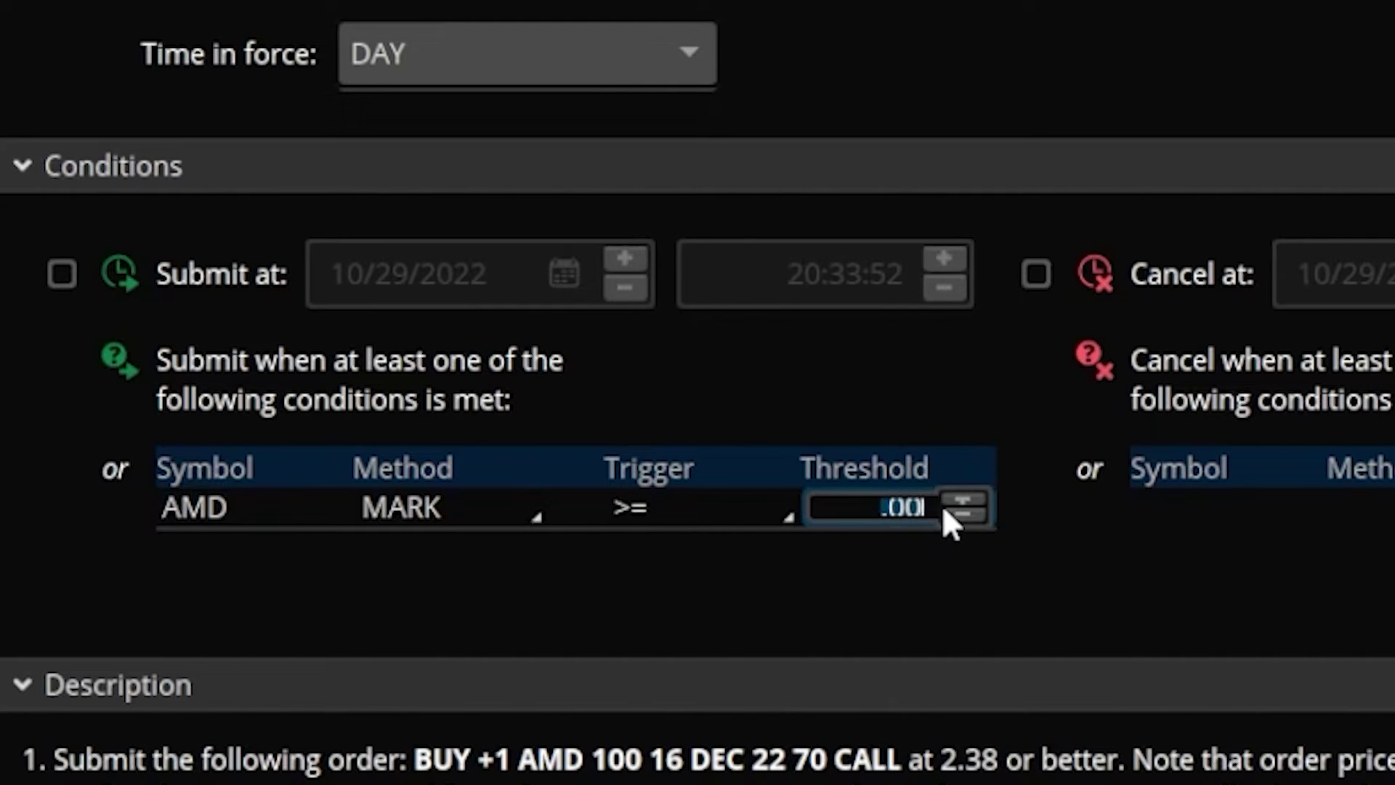
text(70)
key(Return)
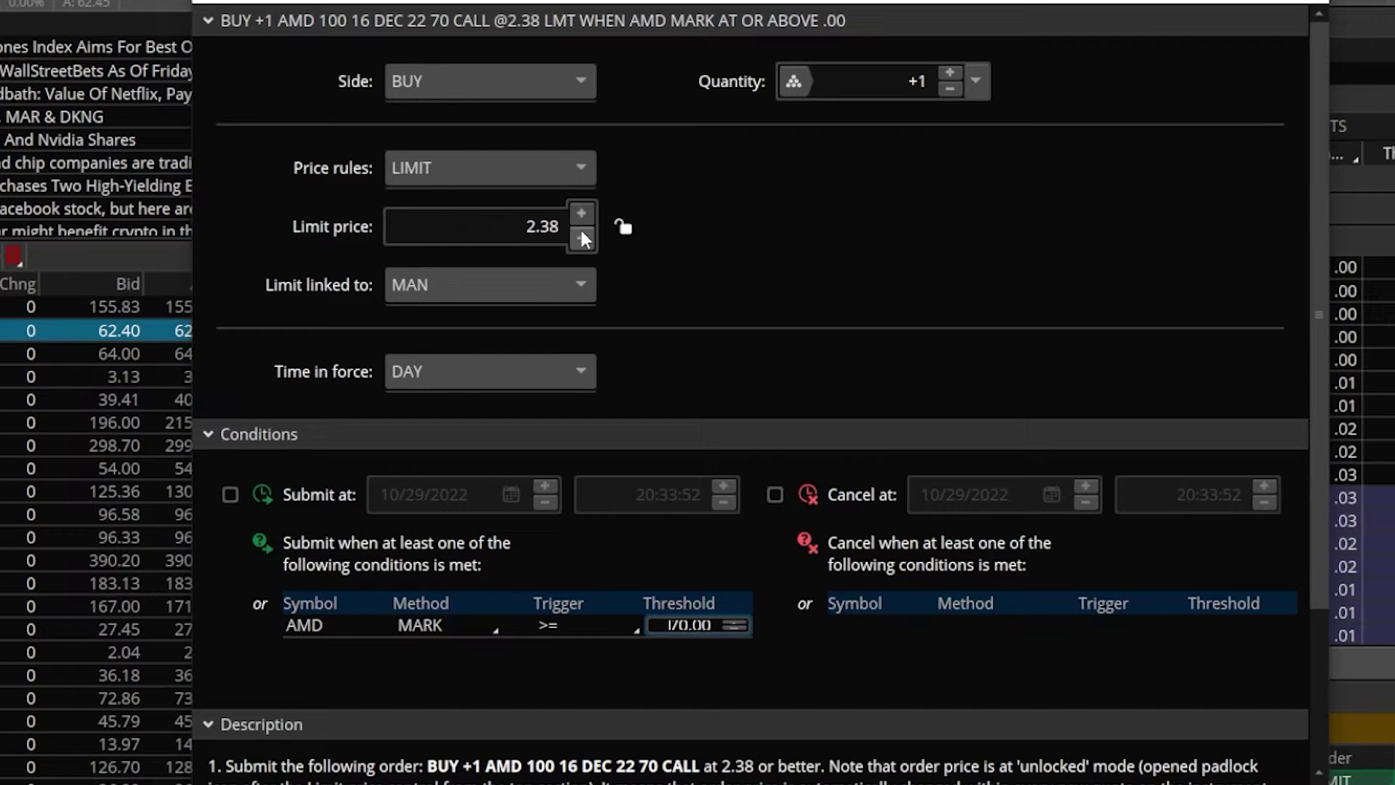
- Open the Price rules dropdown in the AMD order's Order Rules dialog
click(543, 173)
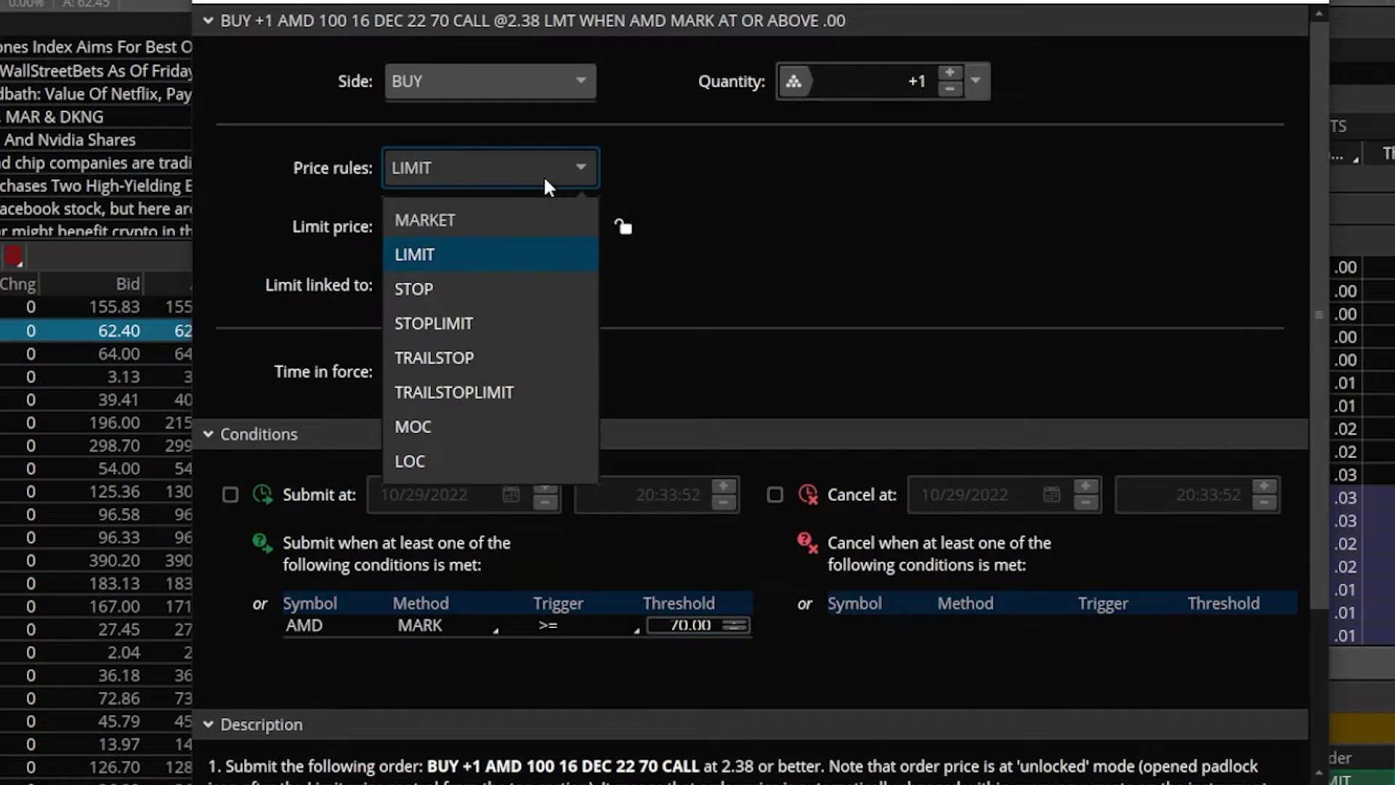
click(544, 222)
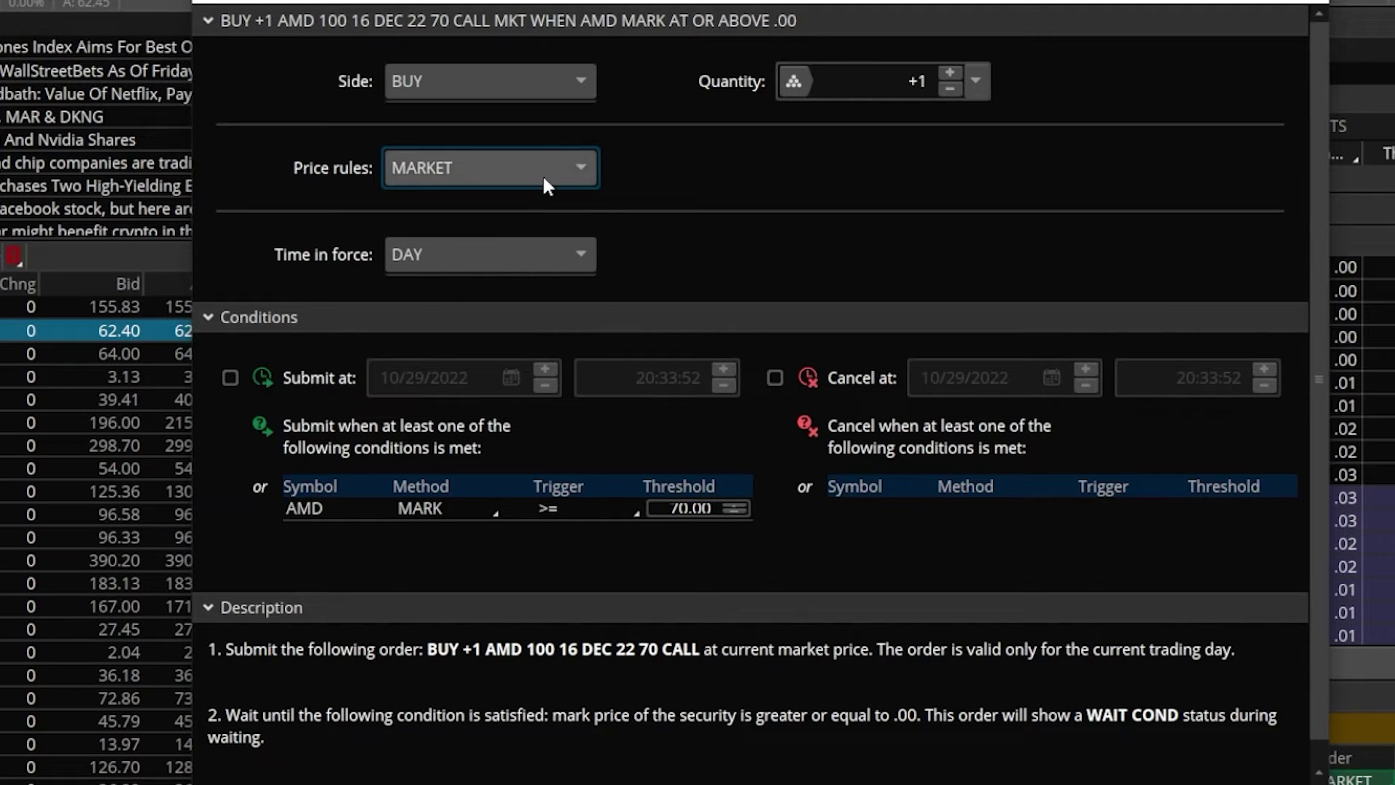
click(547, 185)
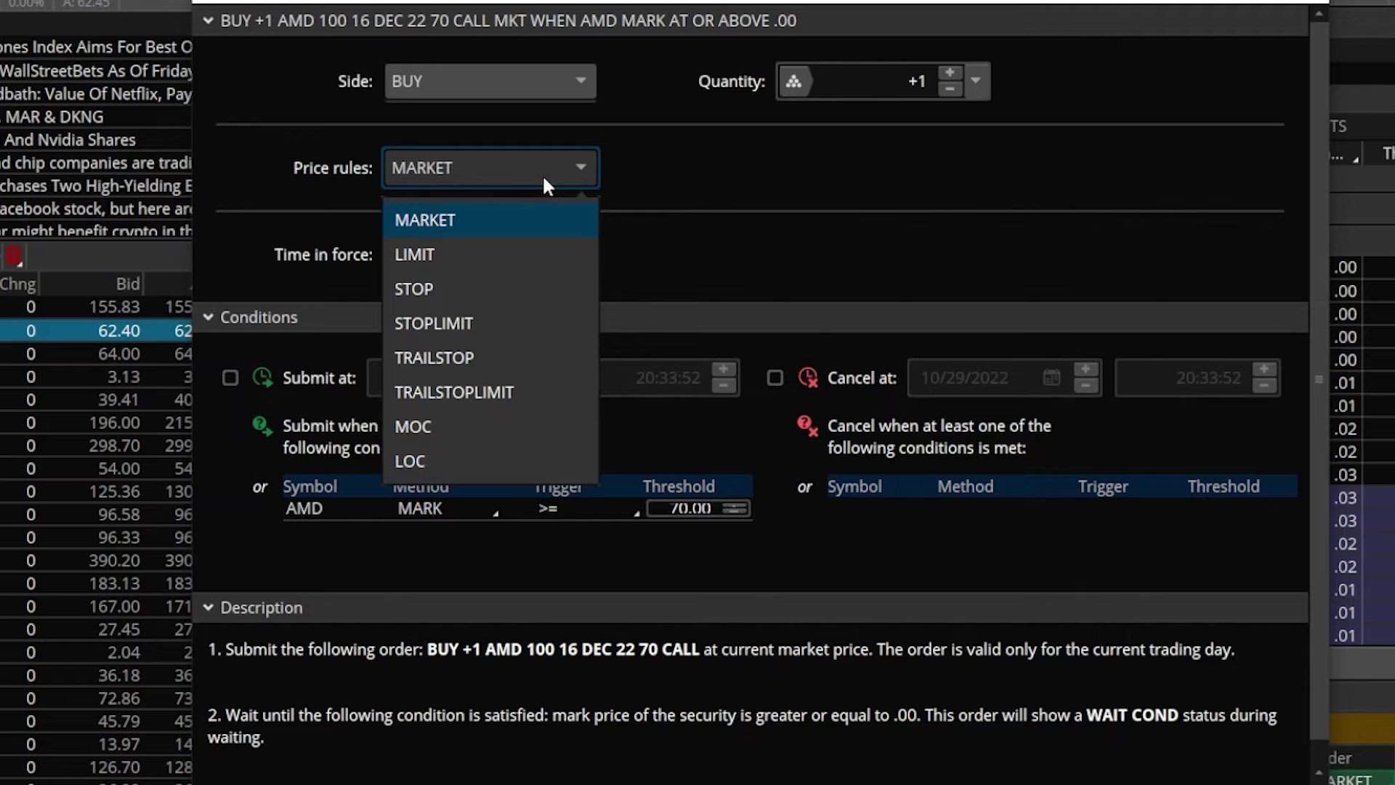
click(543, 245)
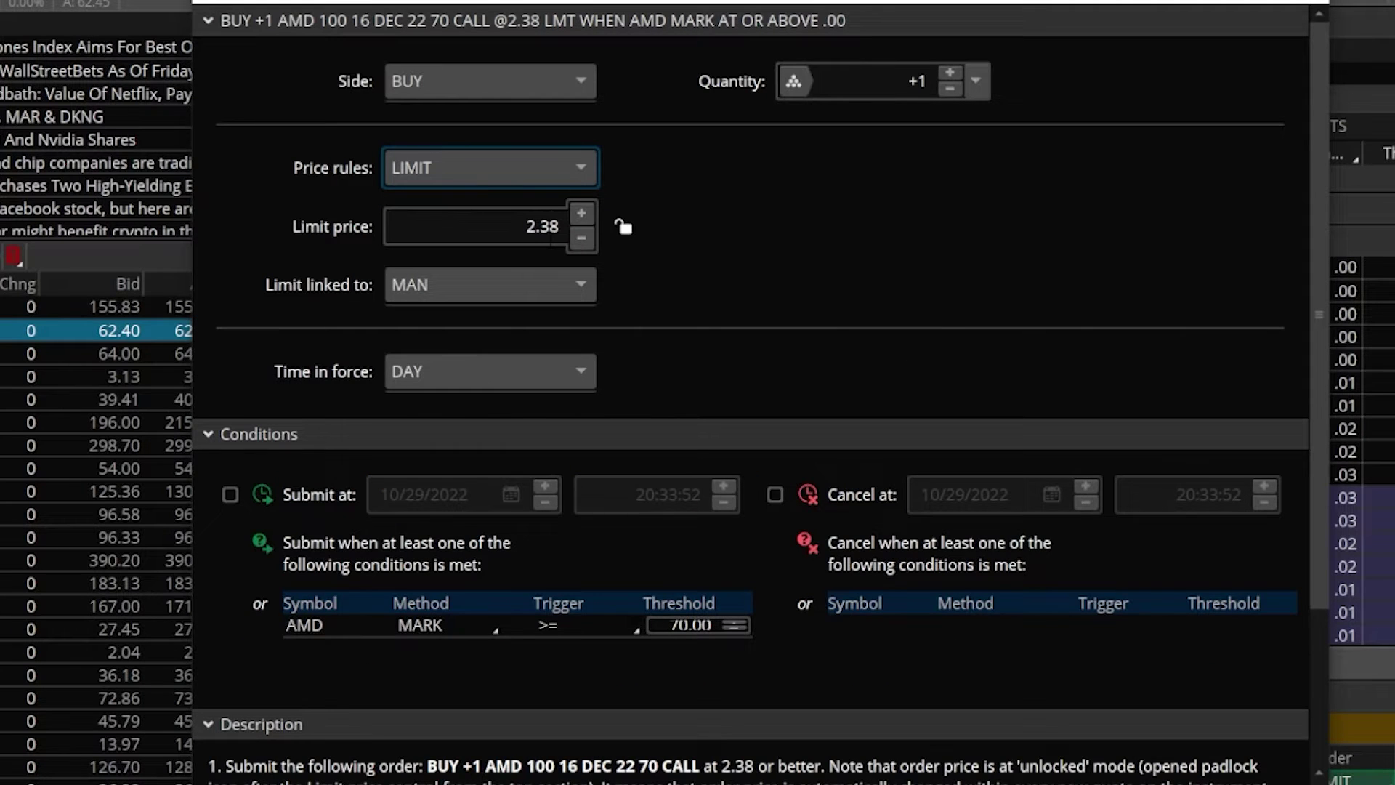
click(533, 291)
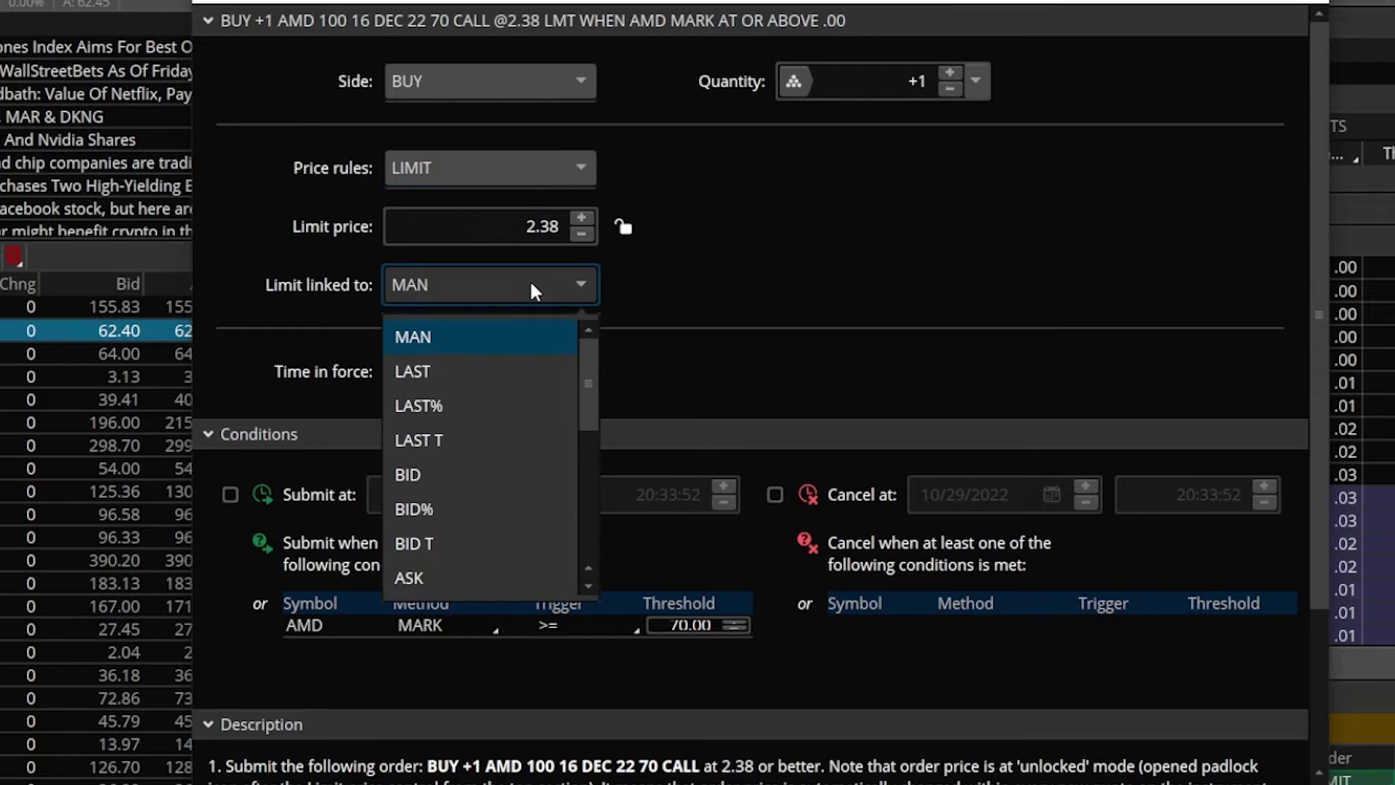
- Link the AMD call's limit price to MARK at a +.00 offset and save the rules
scroll(506, 413, down, 4)
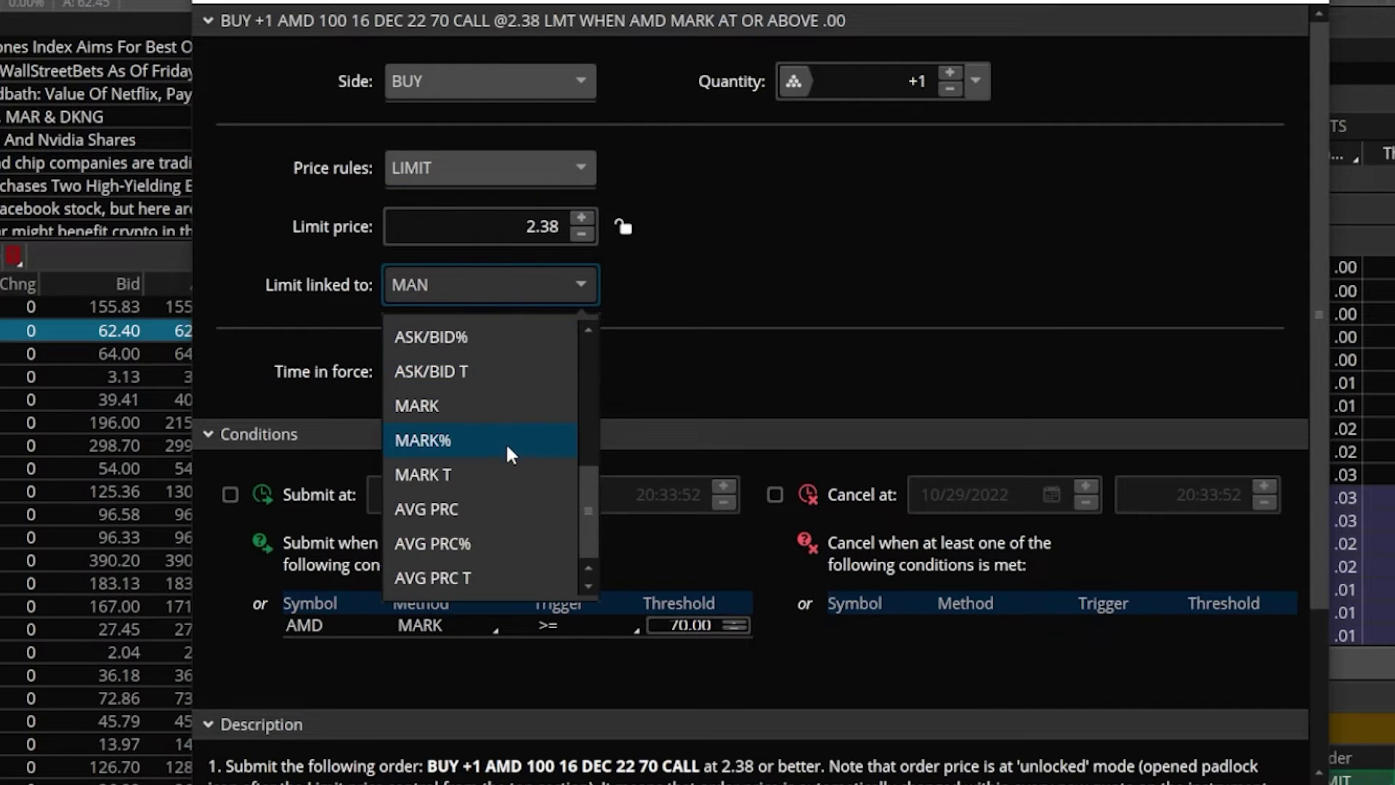
click(505, 413)
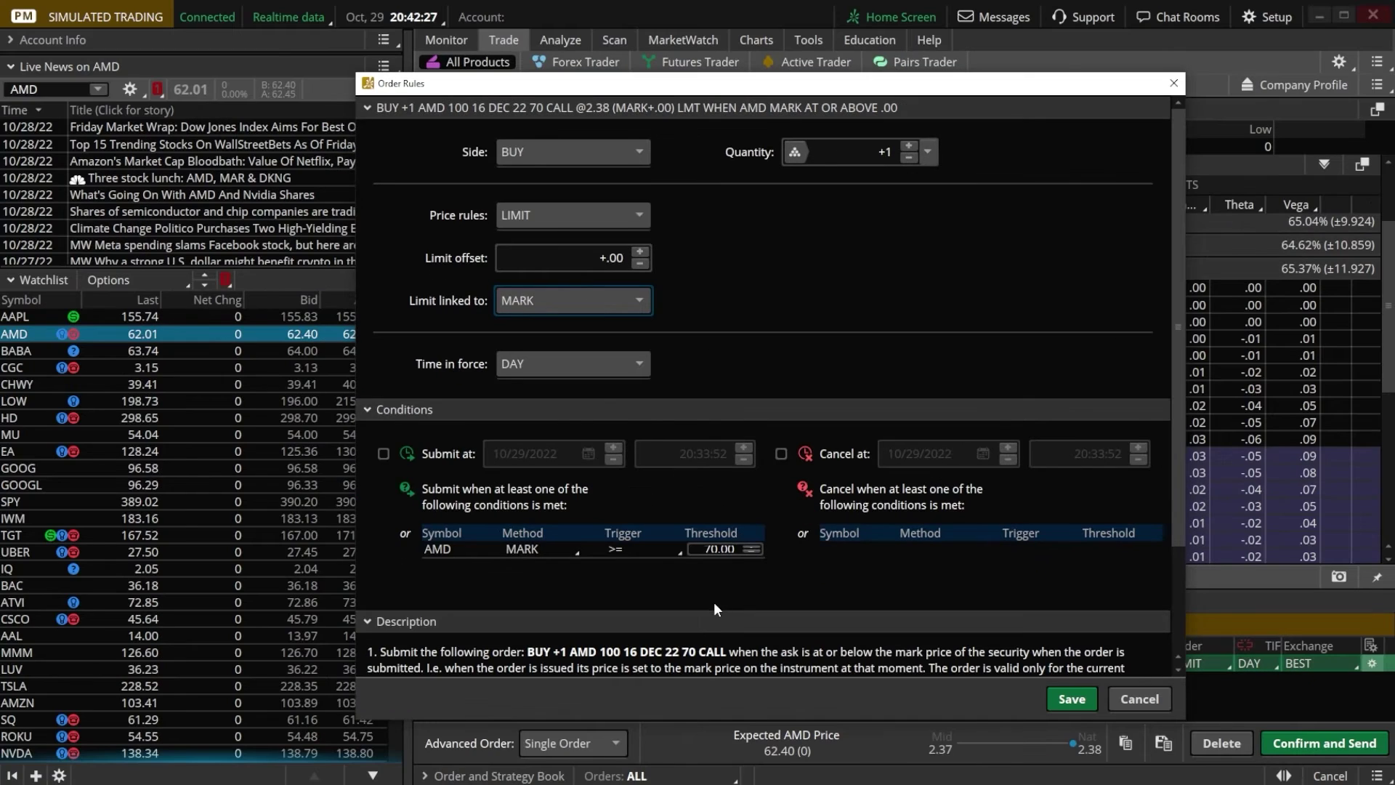
scroll(688, 659, down, 1)
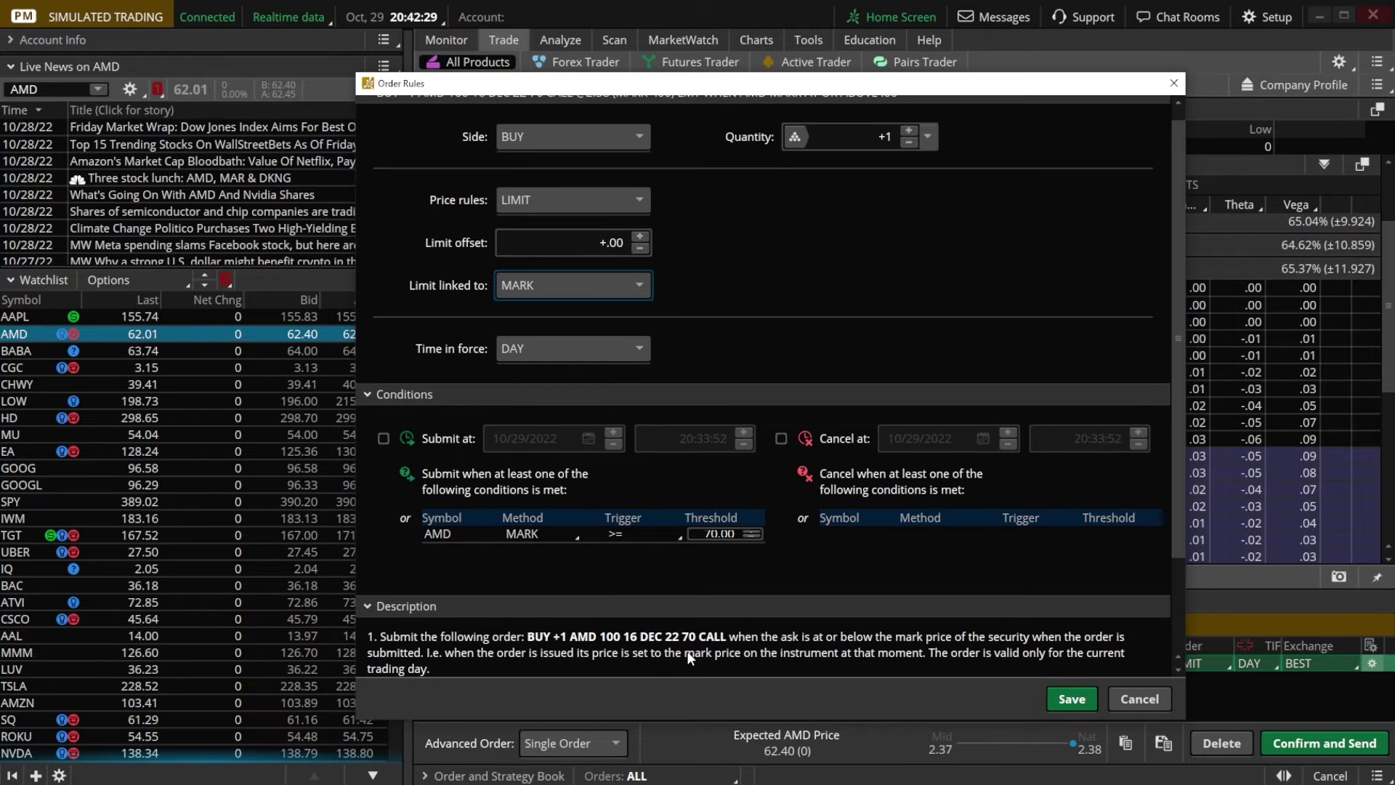
scroll(687, 651, down, 4)
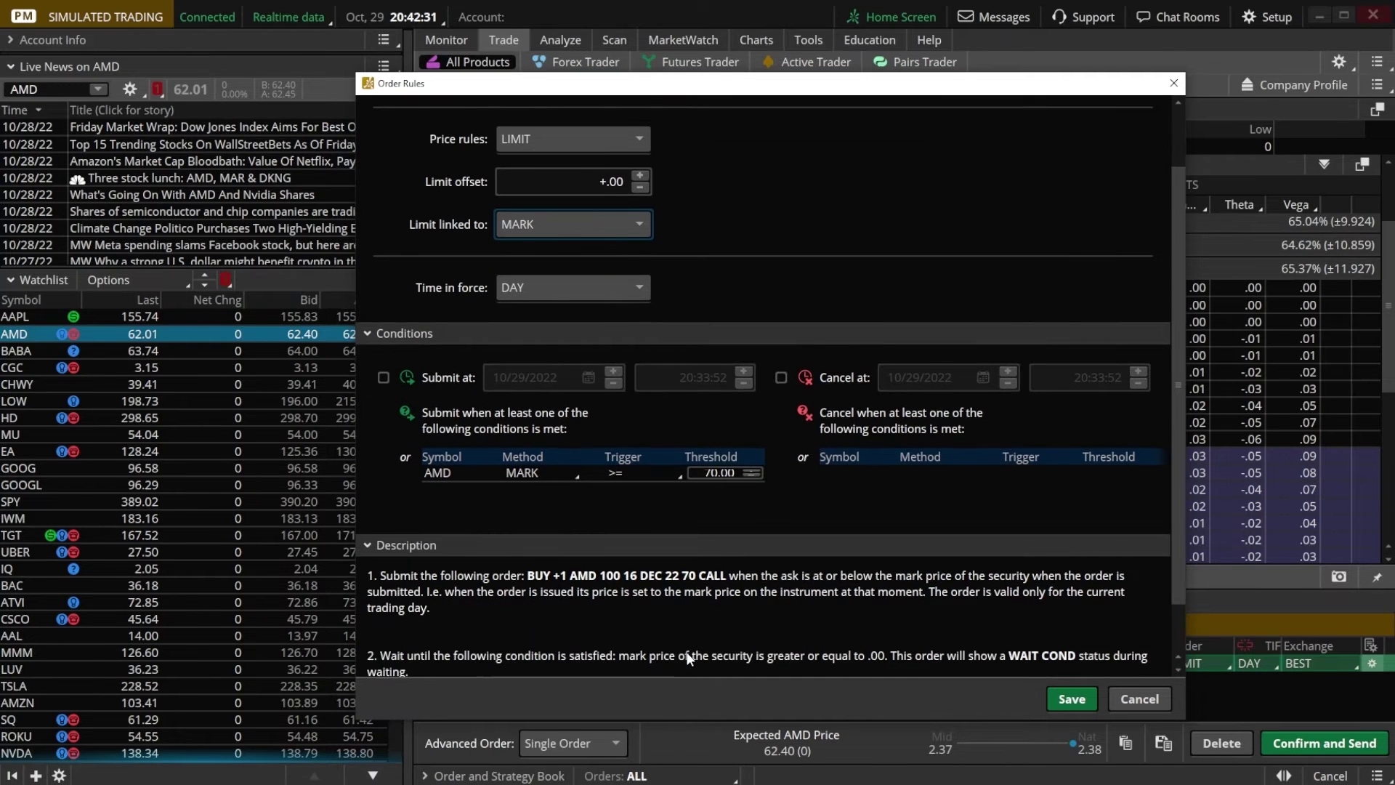
scroll(686, 657, down, 2)
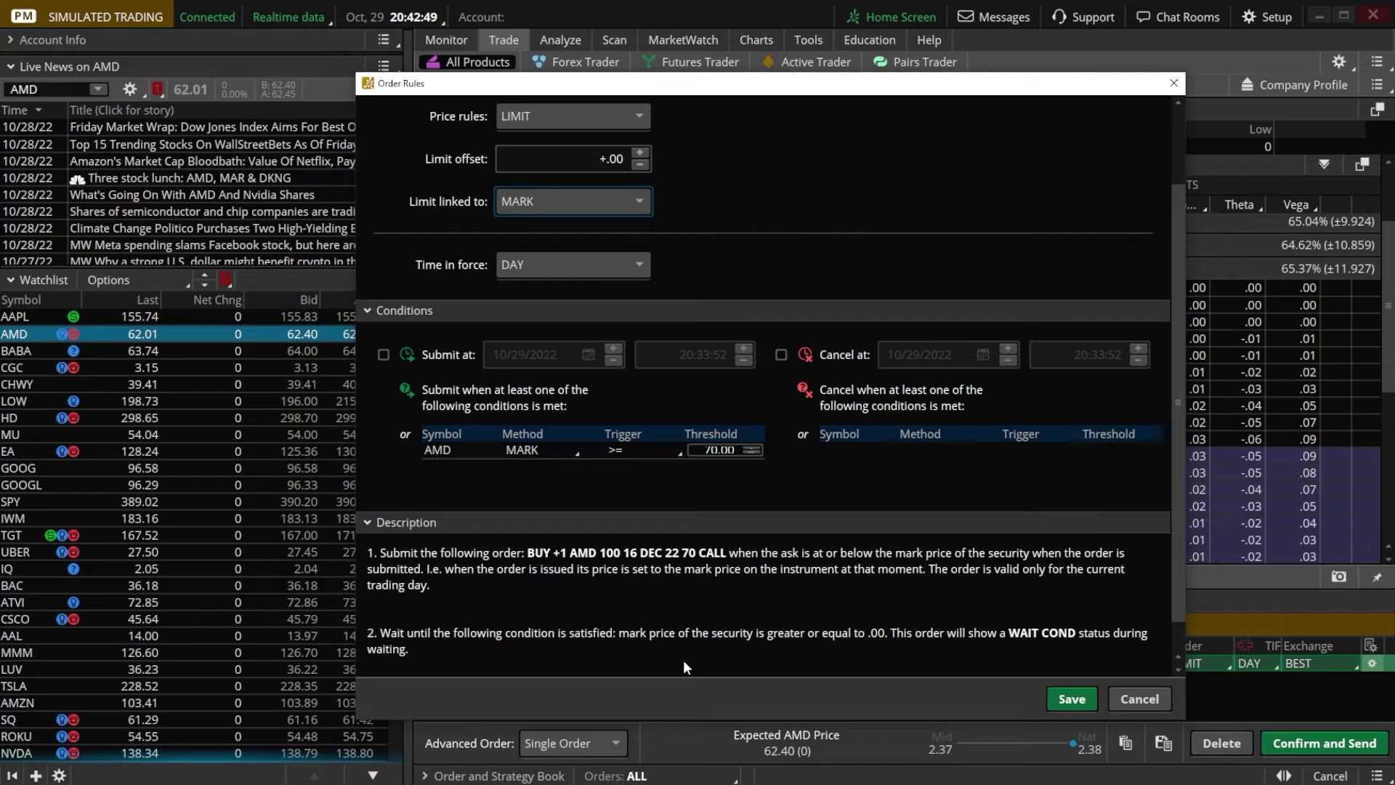
click(1063, 698)
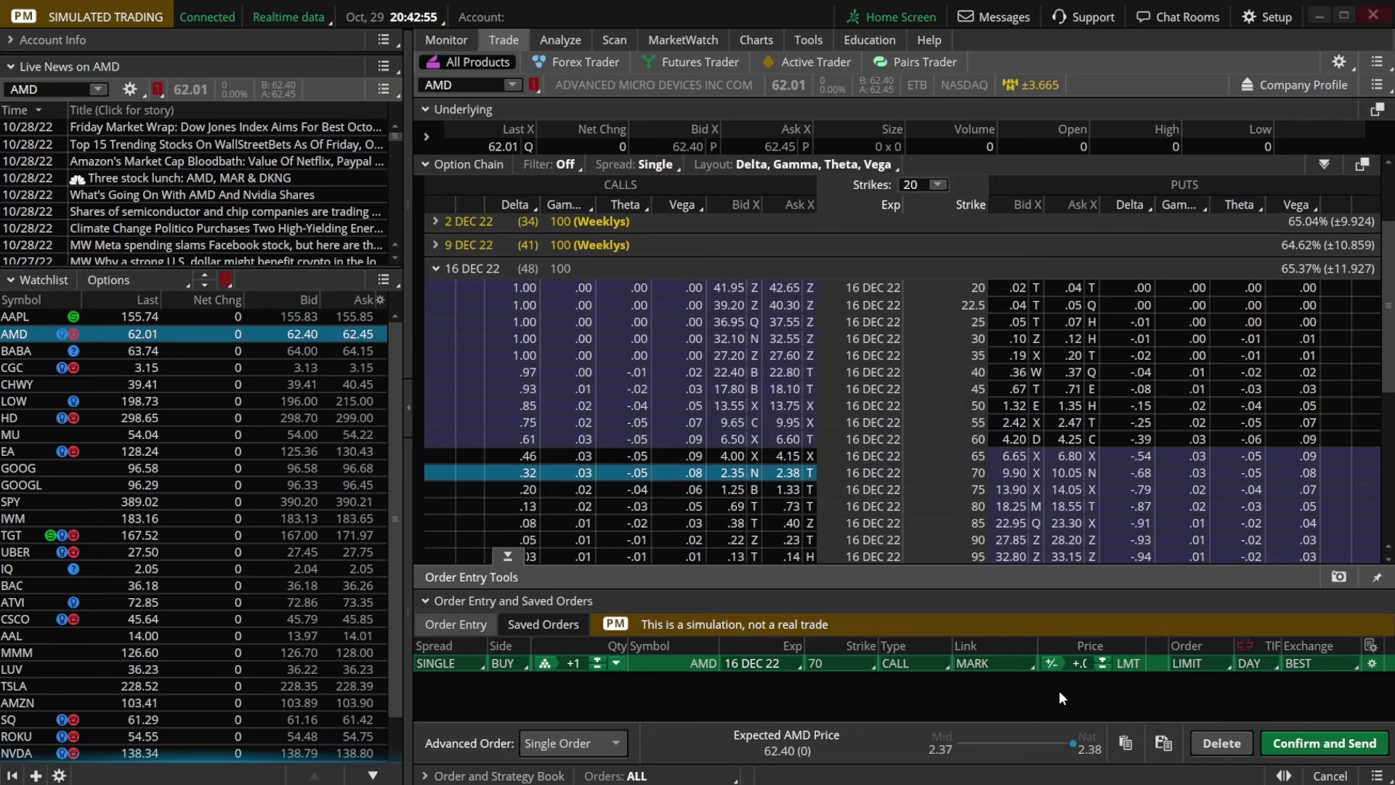
- Confirm and send the AMD 70 call order, then verify it on Monitor as WAIT COND
click(1292, 737)
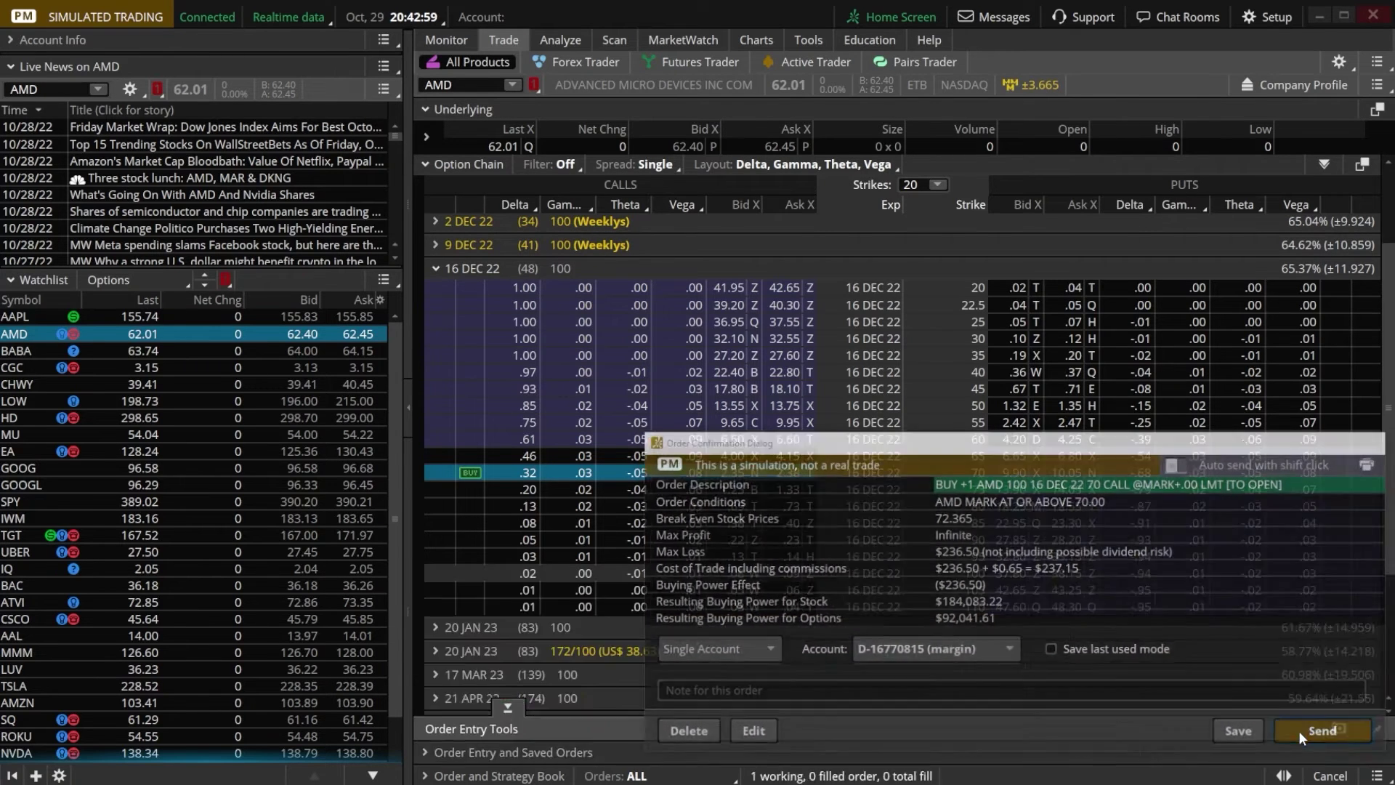
click(1321, 731)
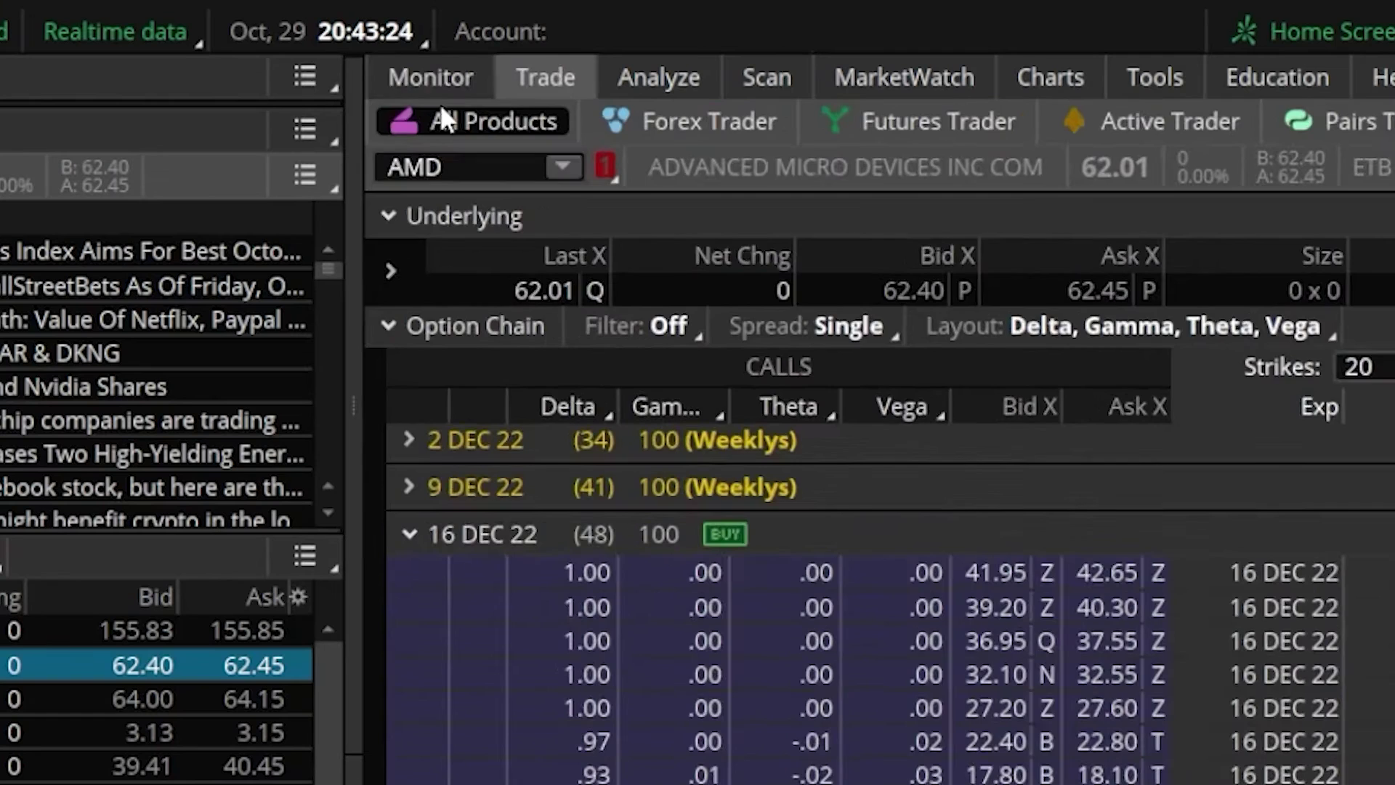
click(450, 40)
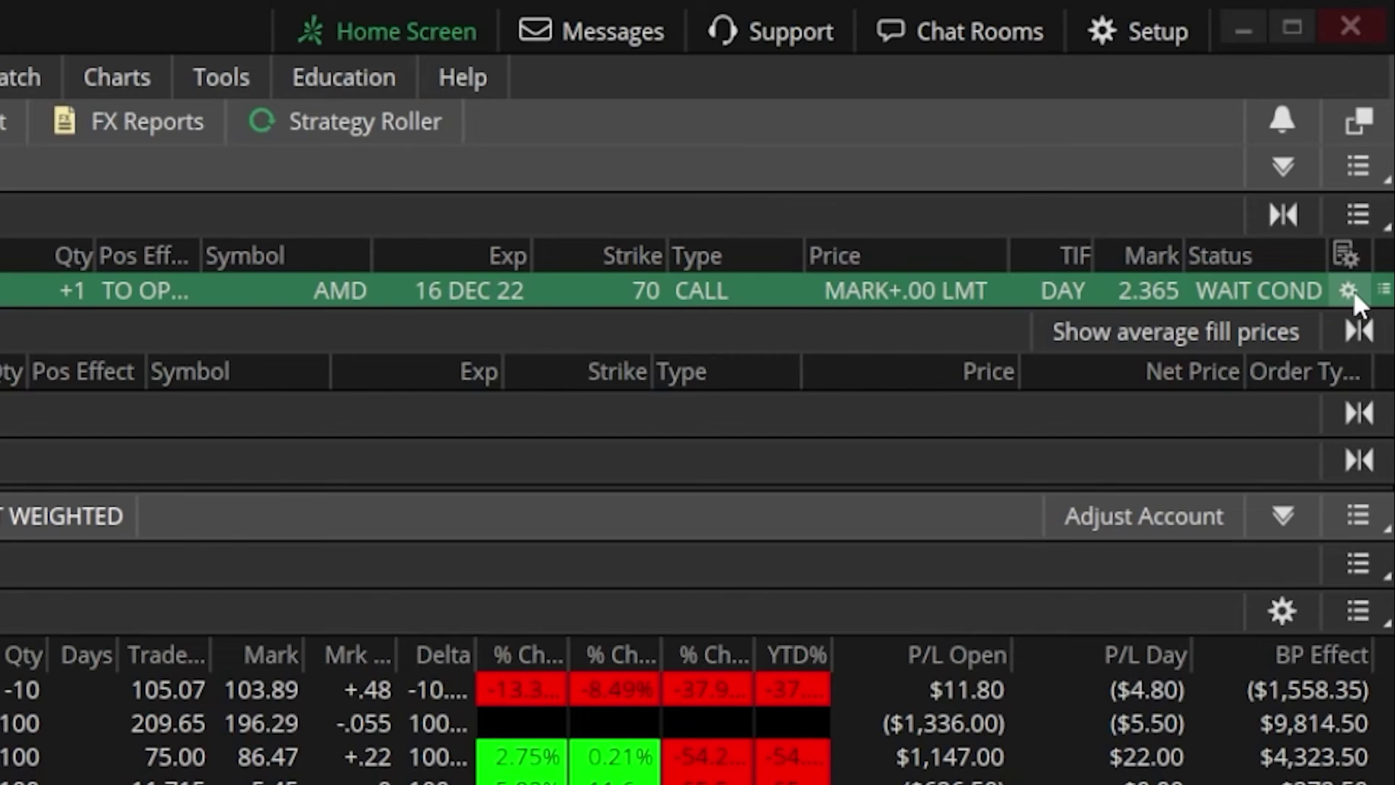
click(1350, 291)
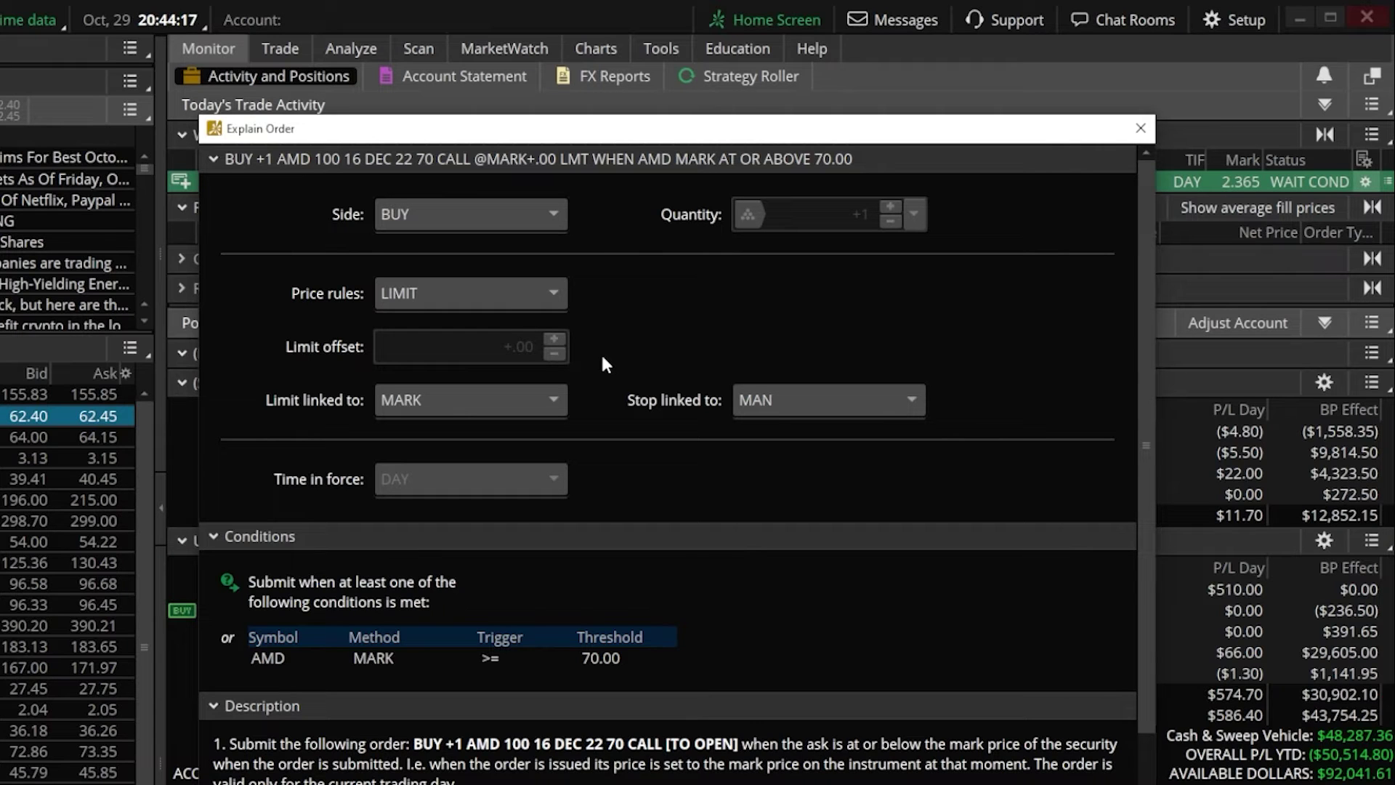
- Close the Explain Order dialog and expand the AAPL row under Unallocated to list the 150 call
click(1140, 129)
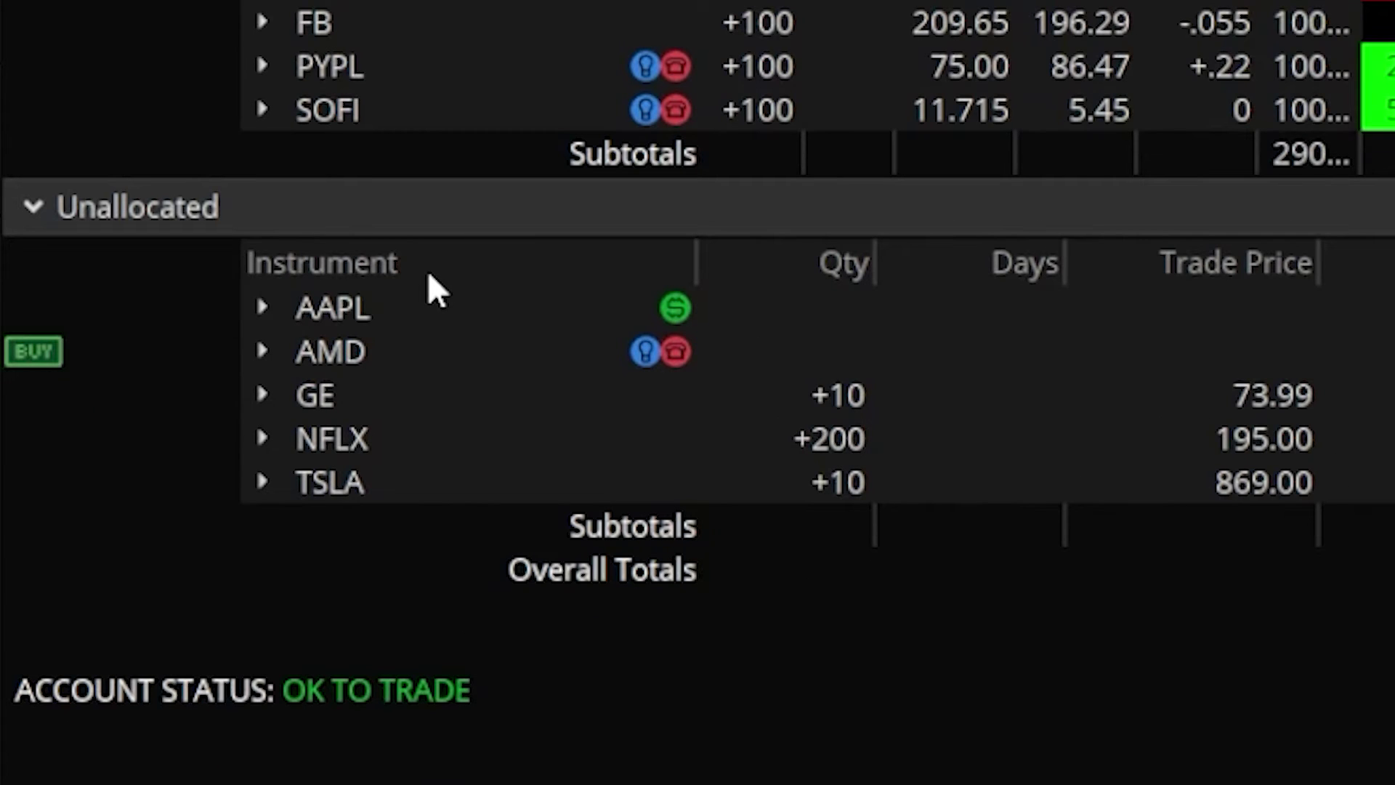
click(375, 311)
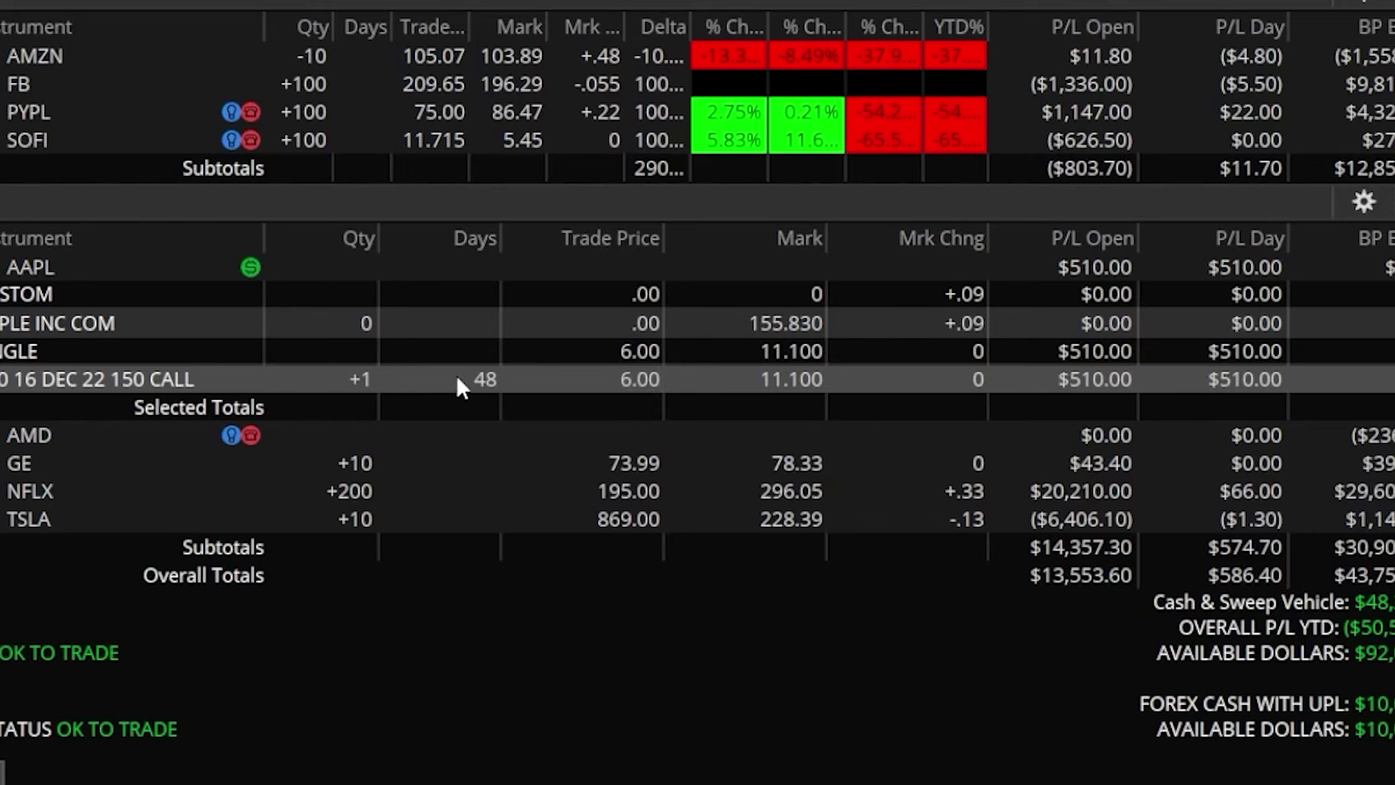
right_click(415, 375)
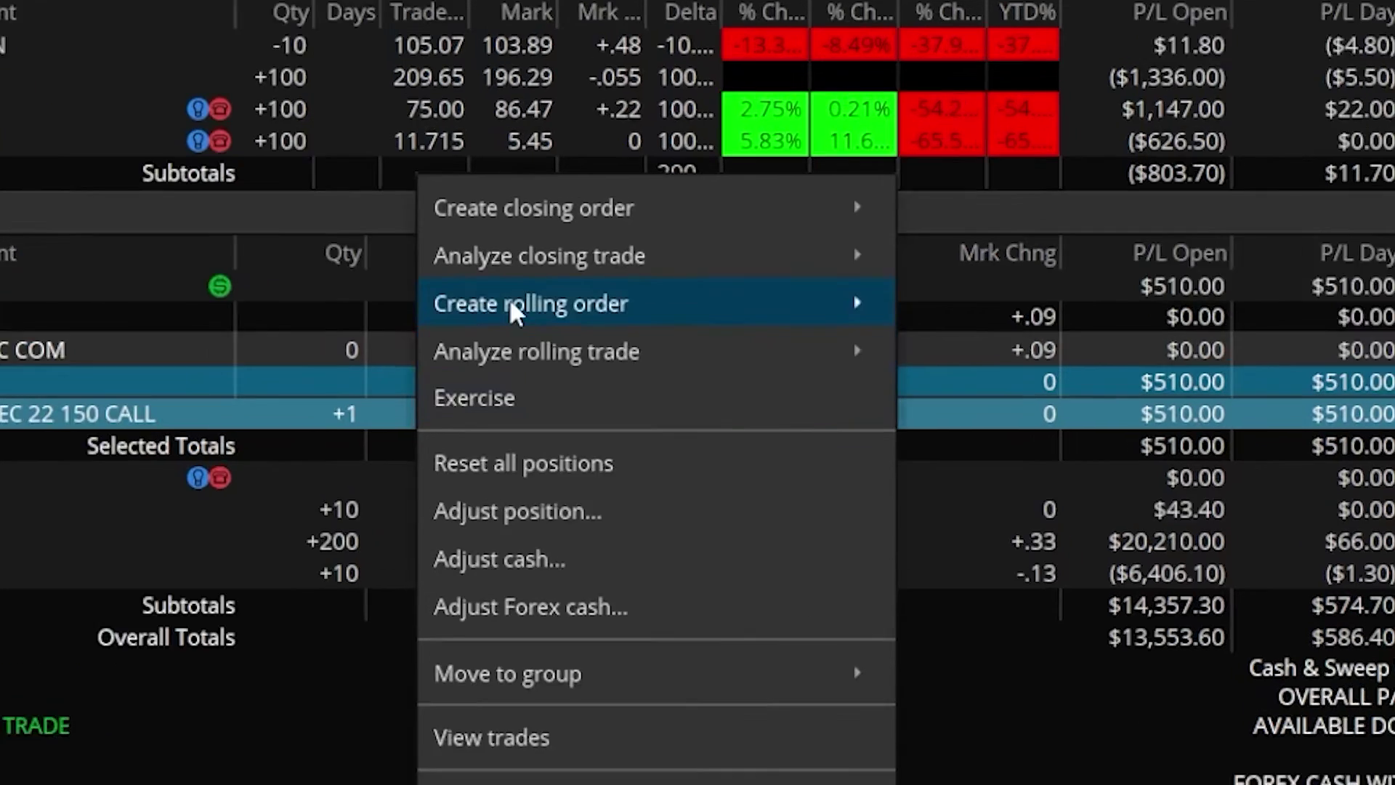
mouse_move(526, 202)
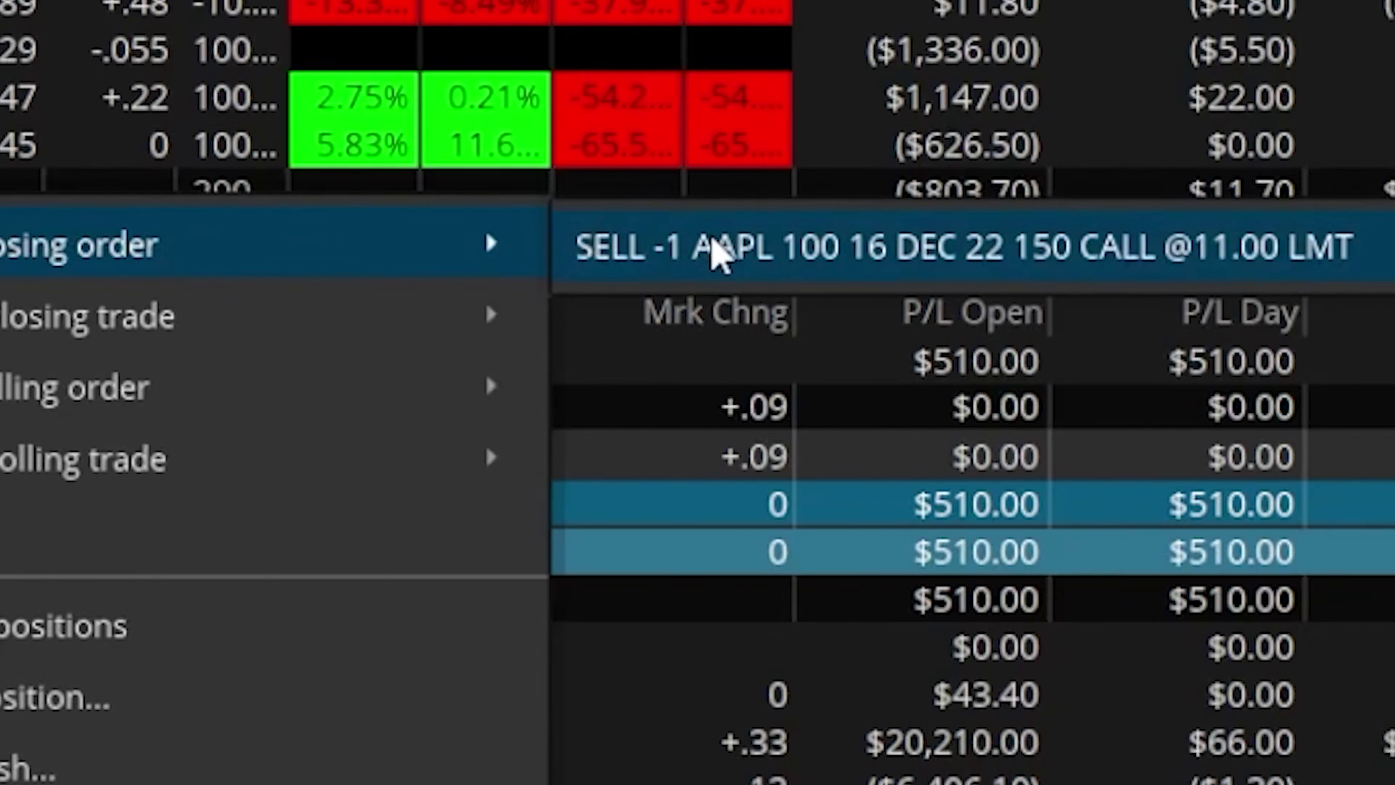
click(719, 247)
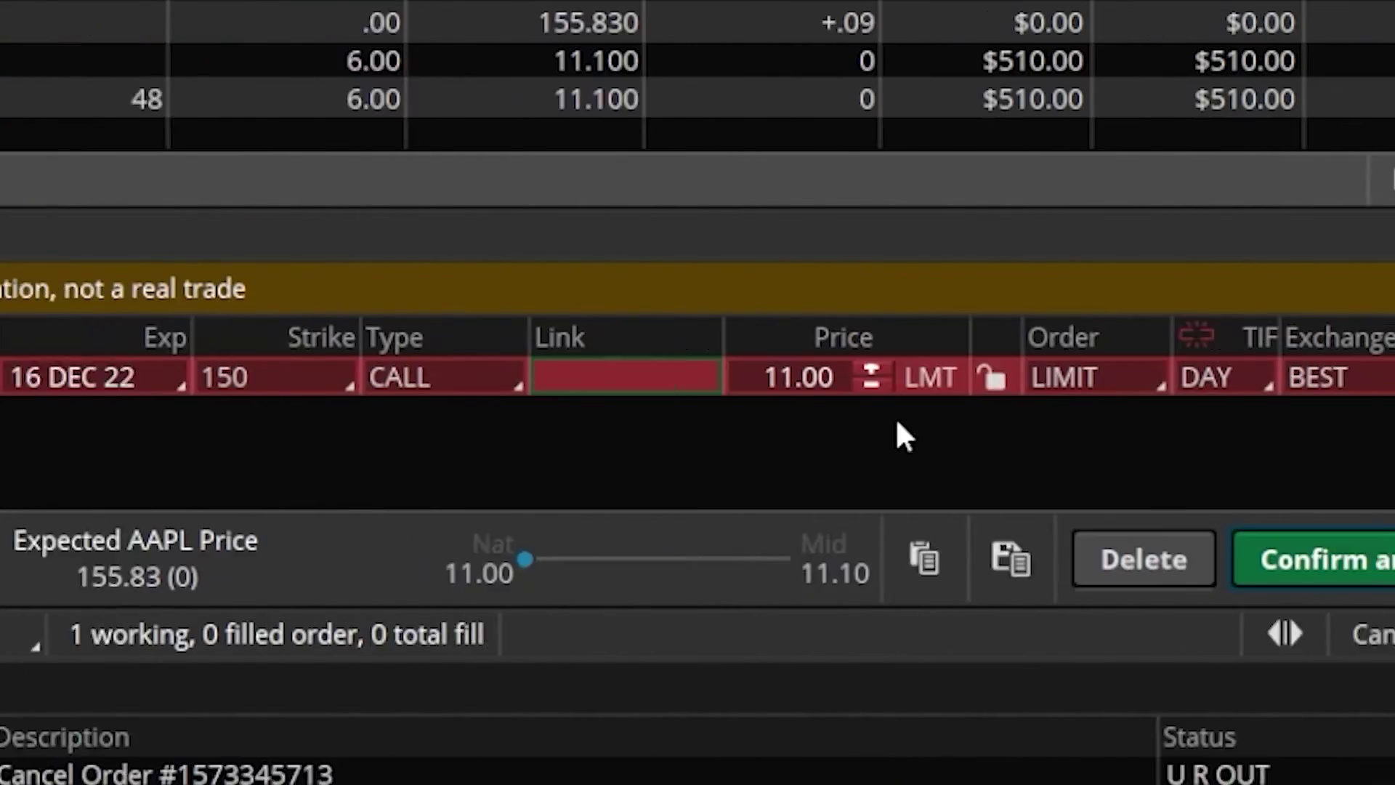
- Change the AAPL 150 call sell to a STOP order at 9.00 and bring up its Order Rules
click(975, 375)
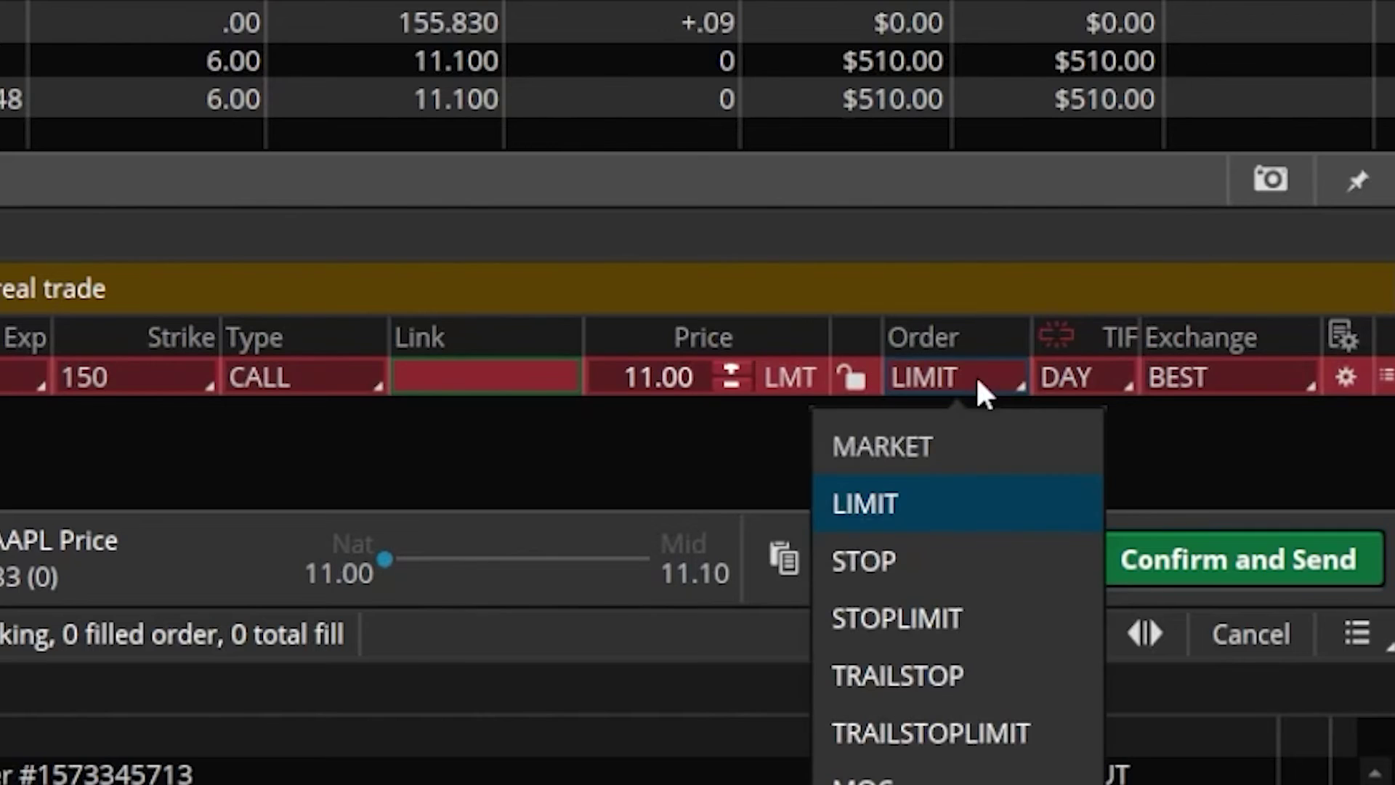
click(887, 541)
click(642, 415)
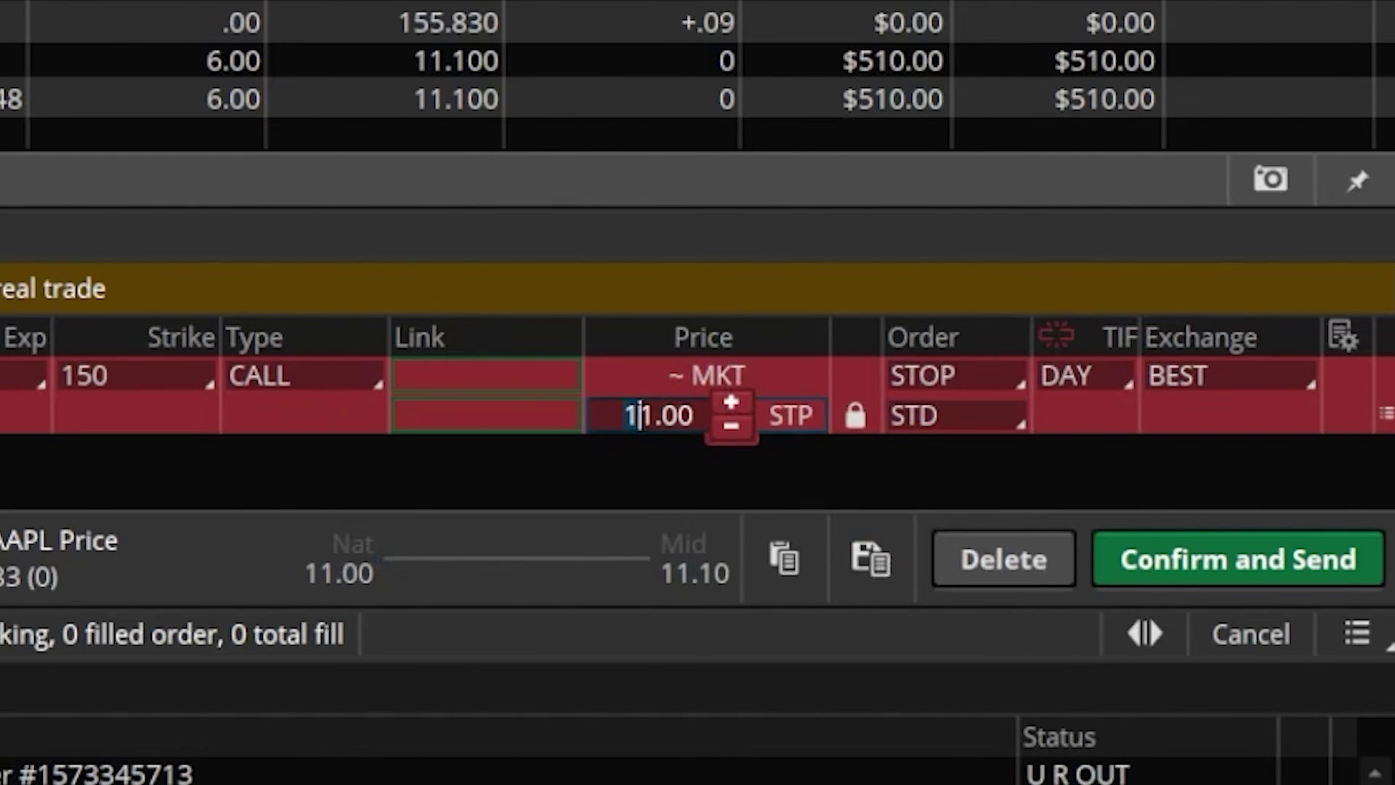
drag(641, 415, 734, 428)
text(9)
mouse_move(1352, 365)
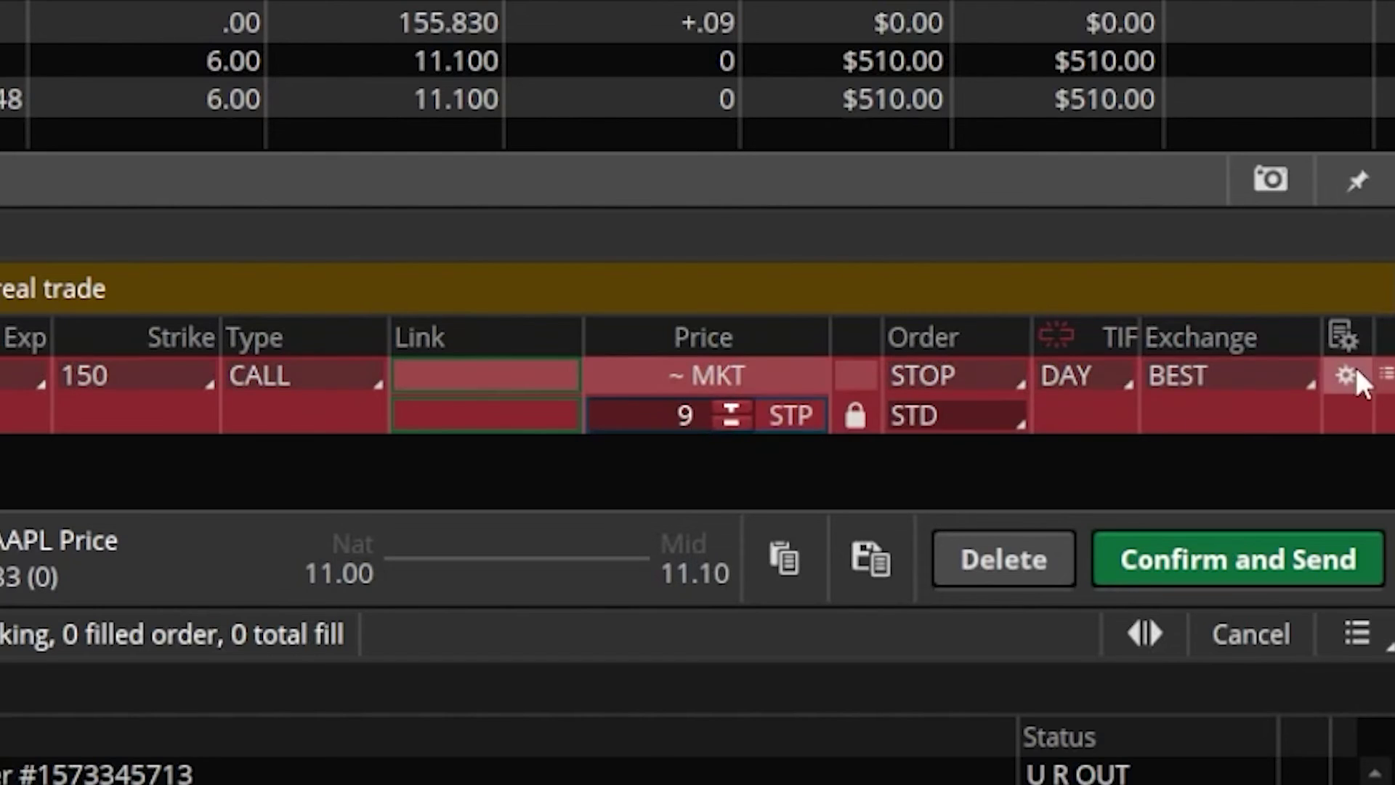
click(1349, 372)
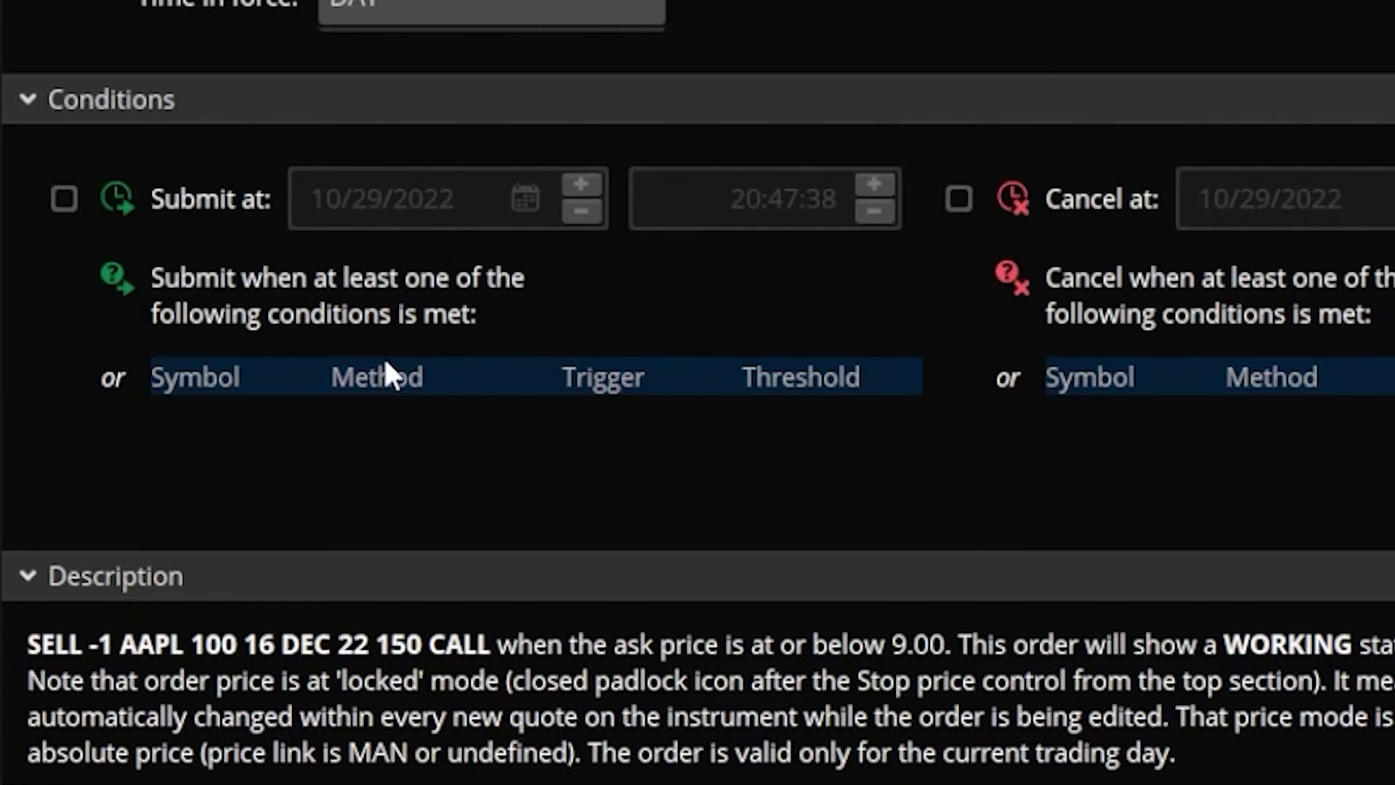
- Add a submit condition to the AAPL 150 call order: AAPL MARK <= 150
click(235, 404)
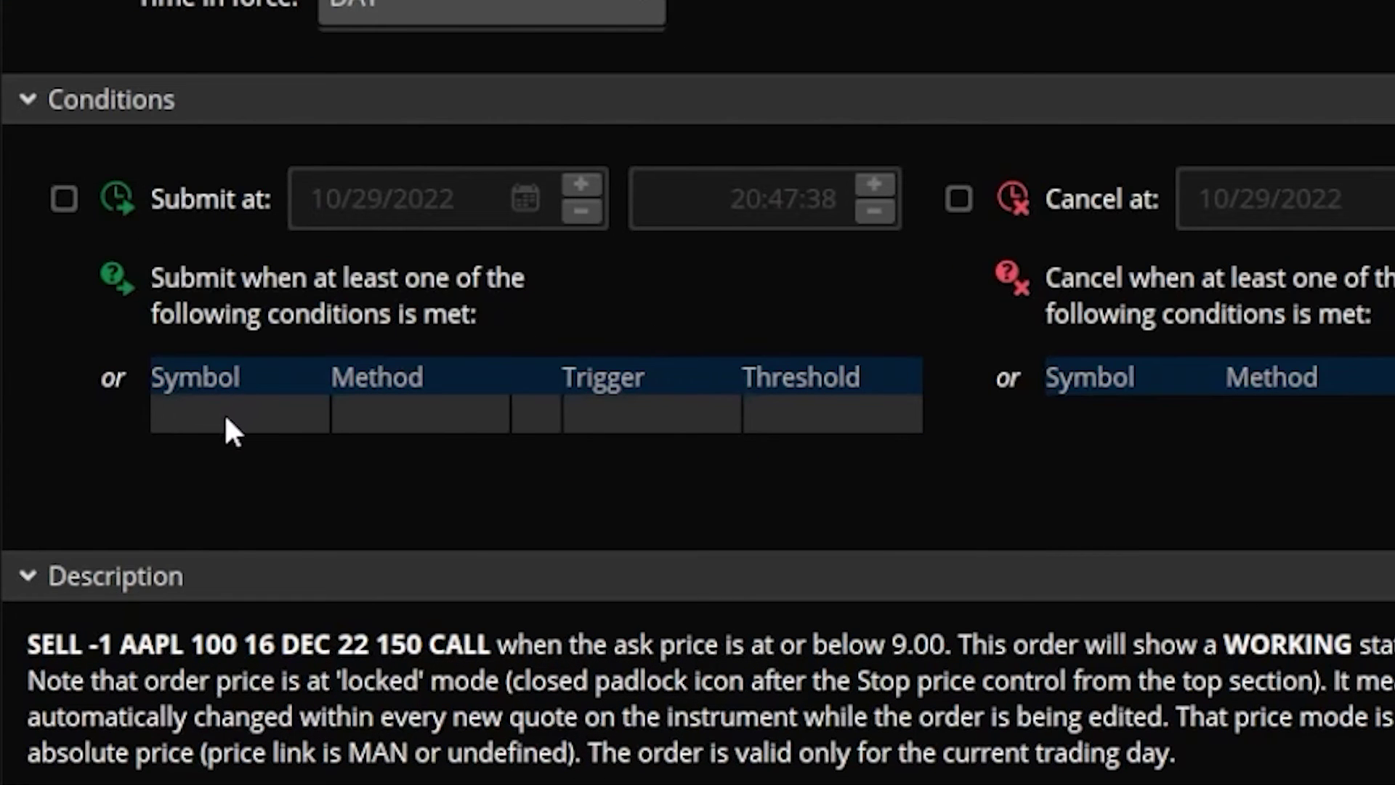
click(225, 420)
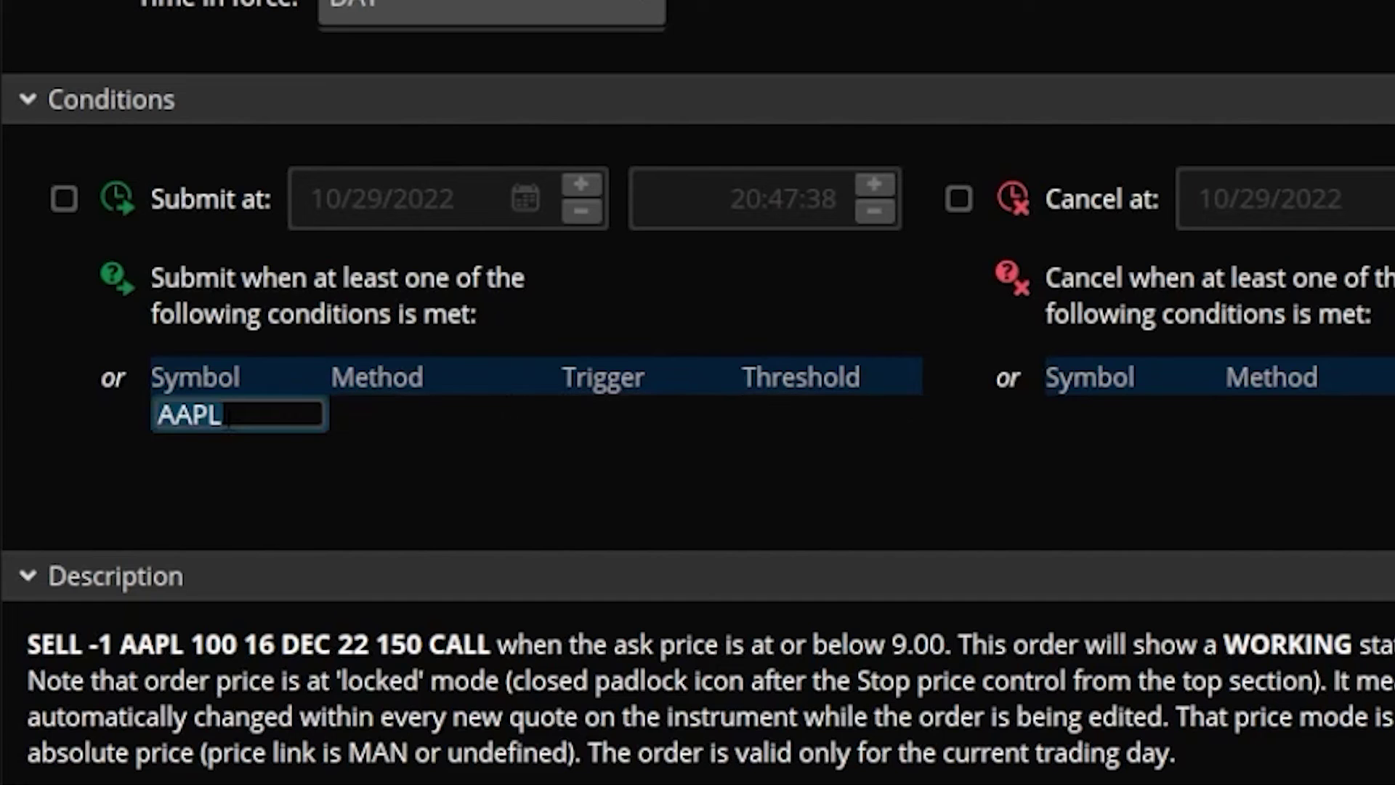
click(380, 408)
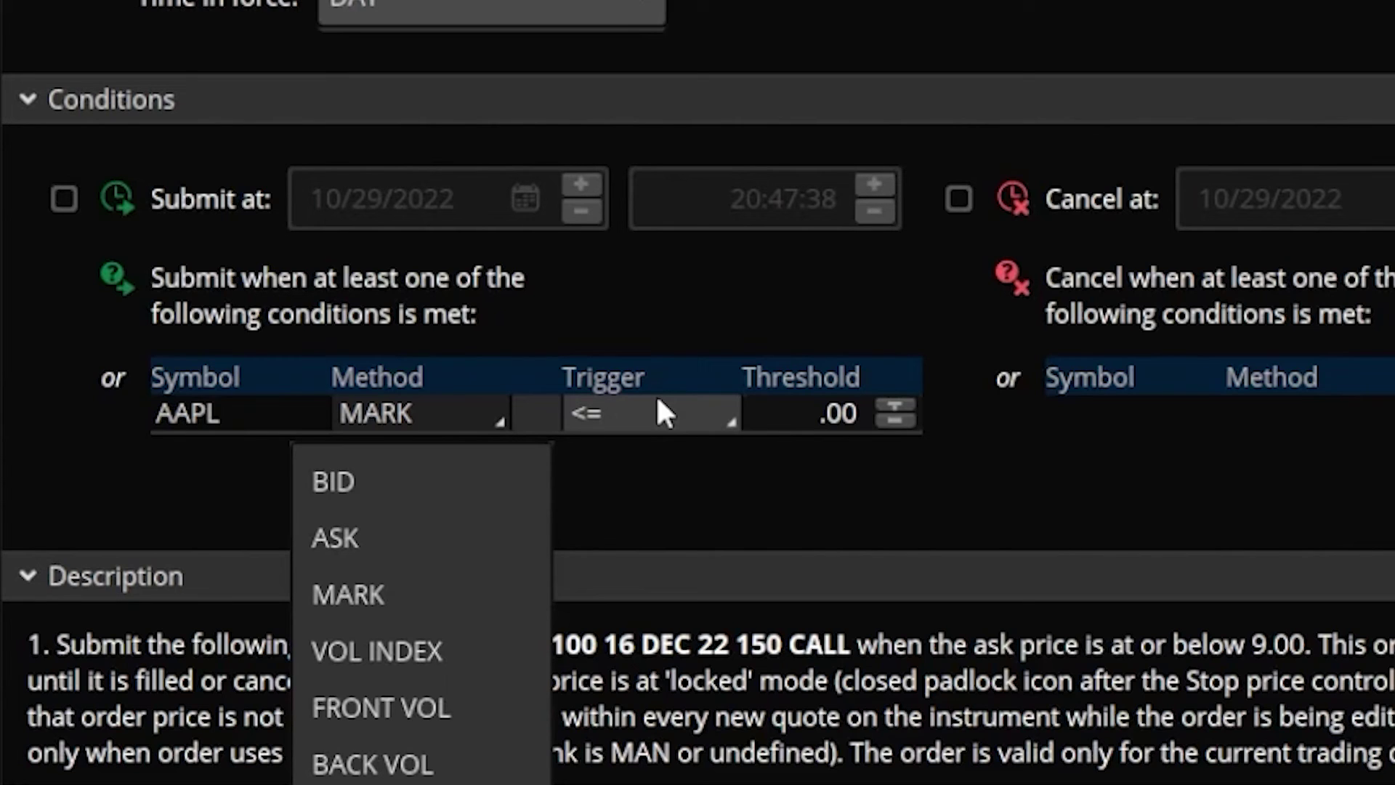
click(802, 419)
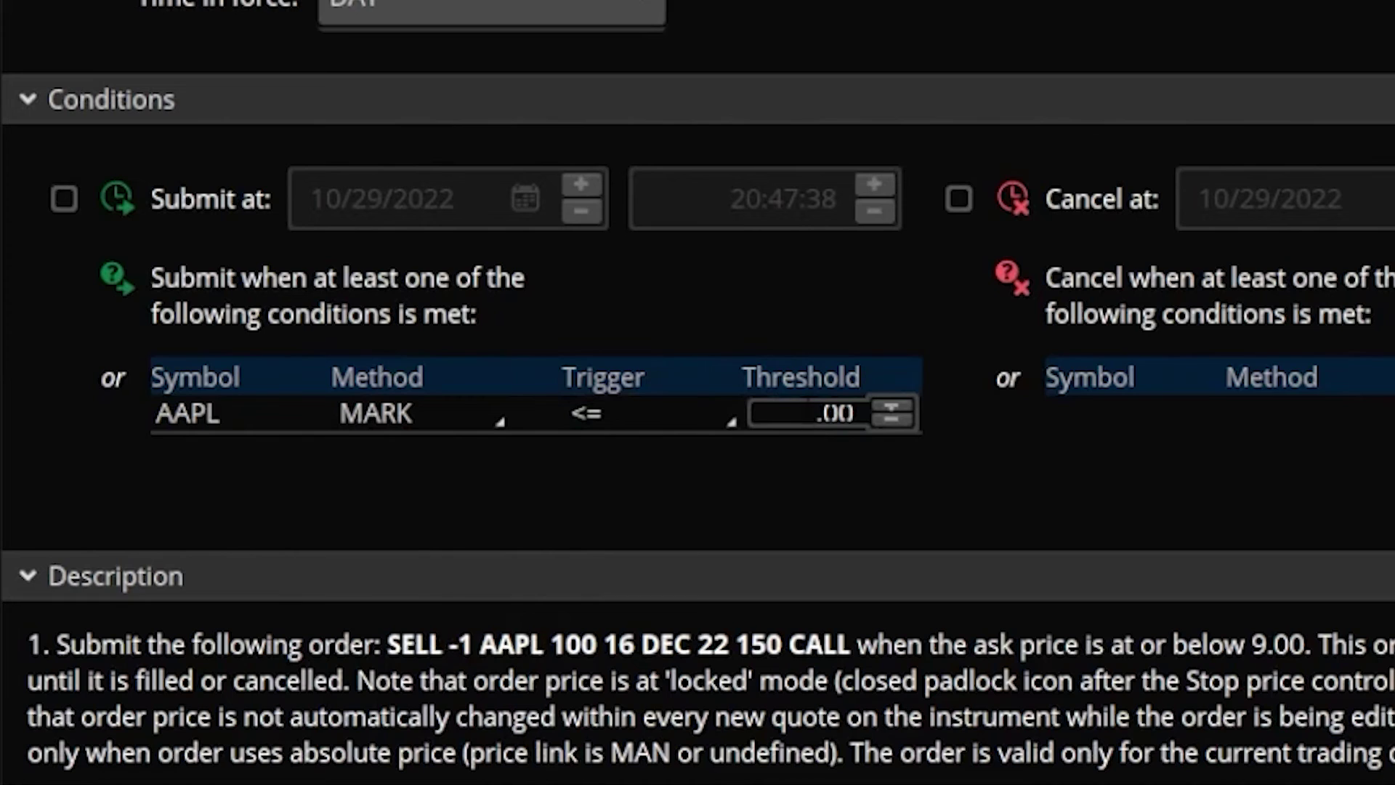
double_click(855, 414)
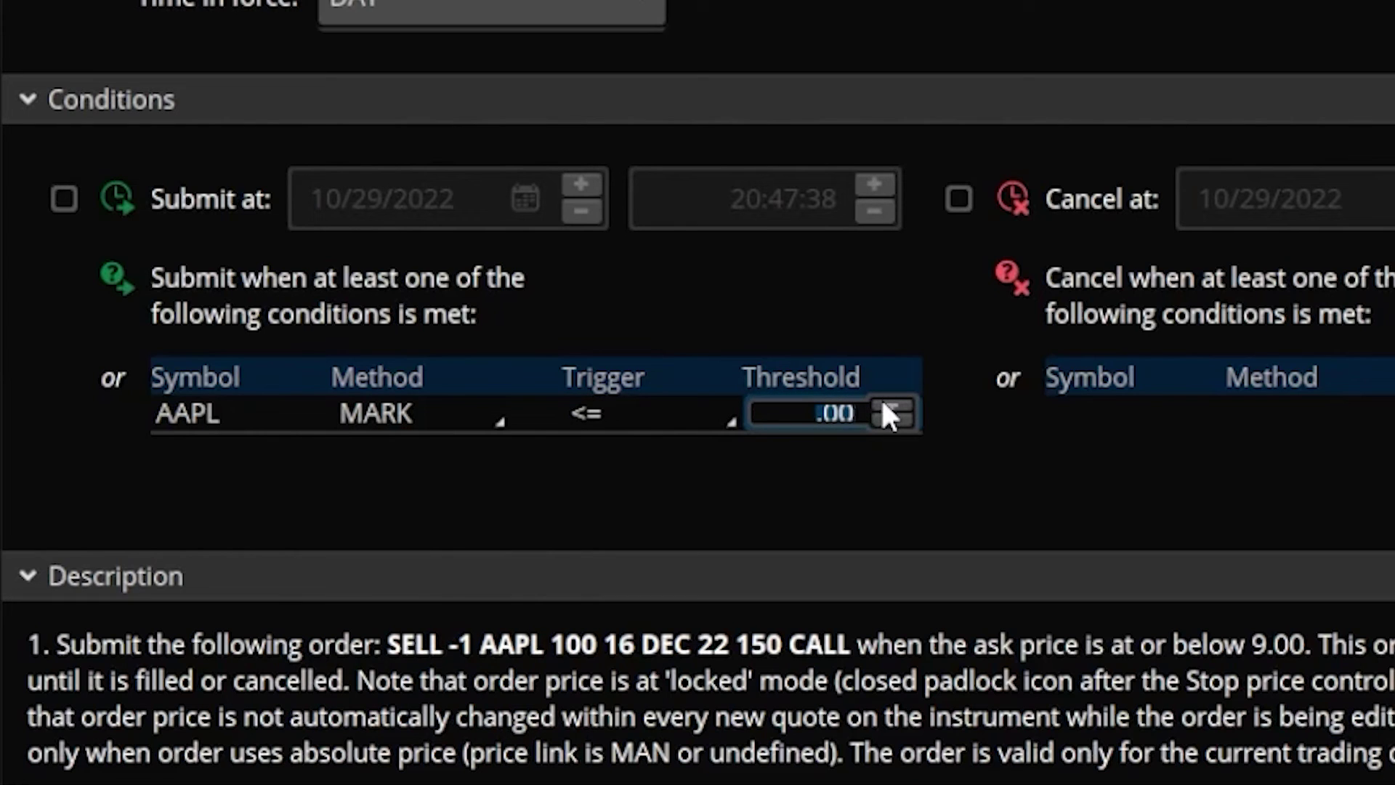
text(150)
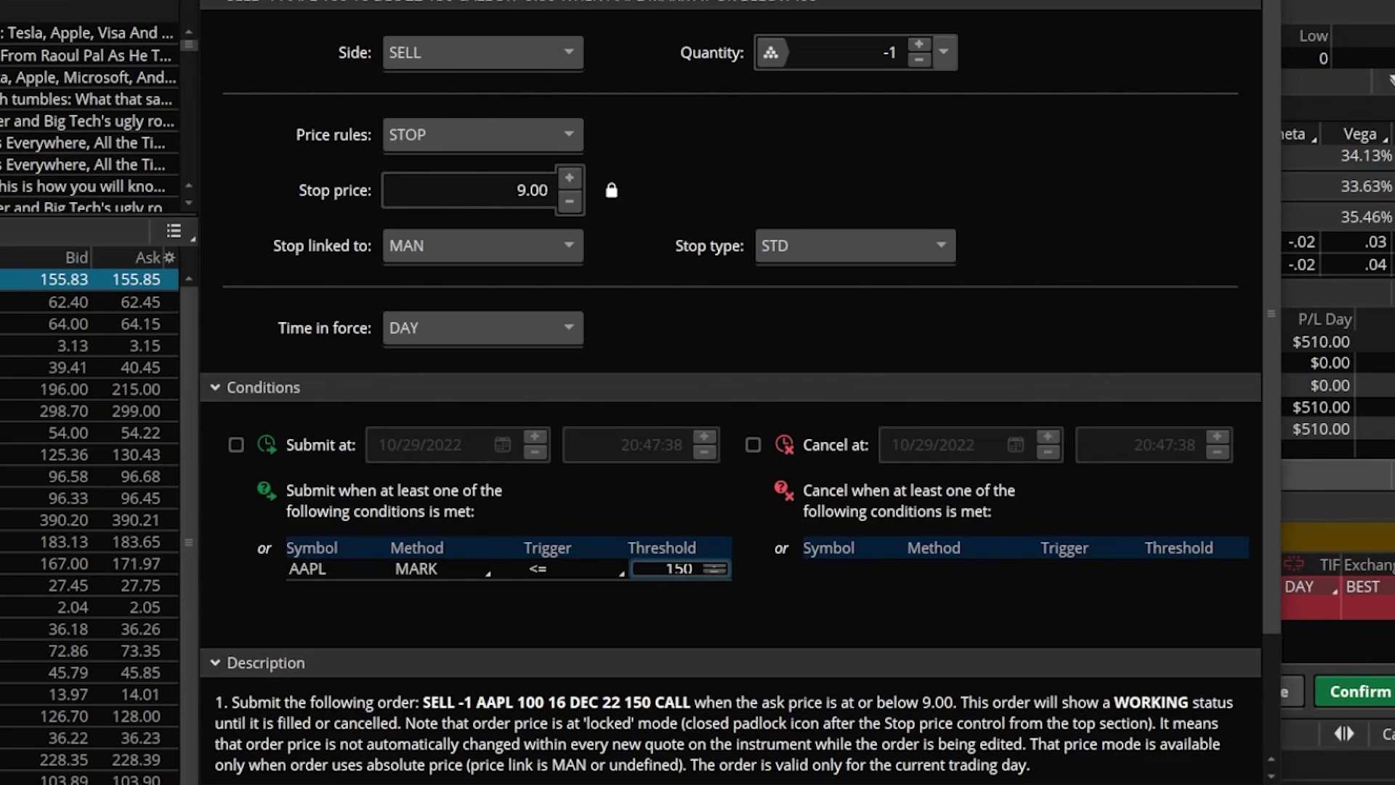
- Change the order's price rule to LIMIT with the limit linked to MARK
click(536, 139)
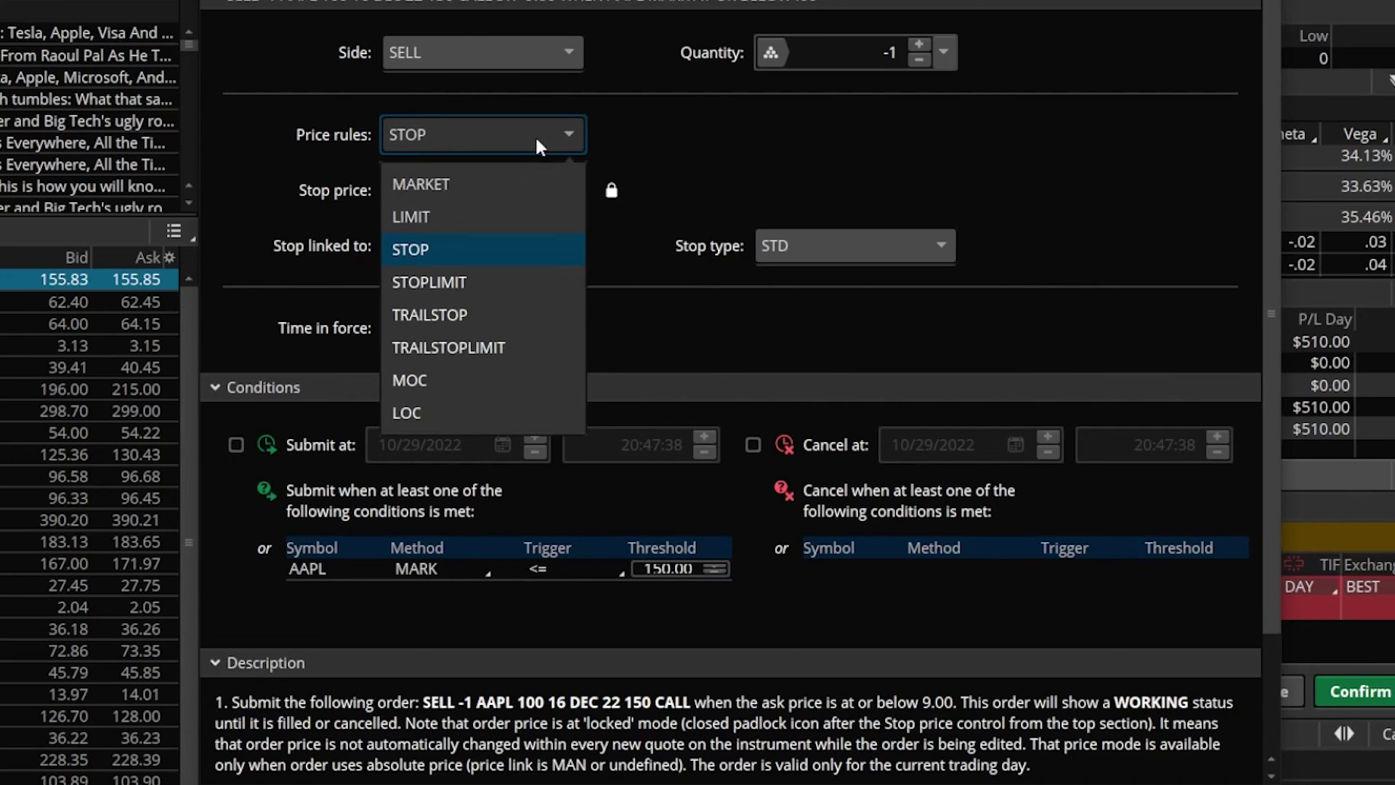
click(532, 215)
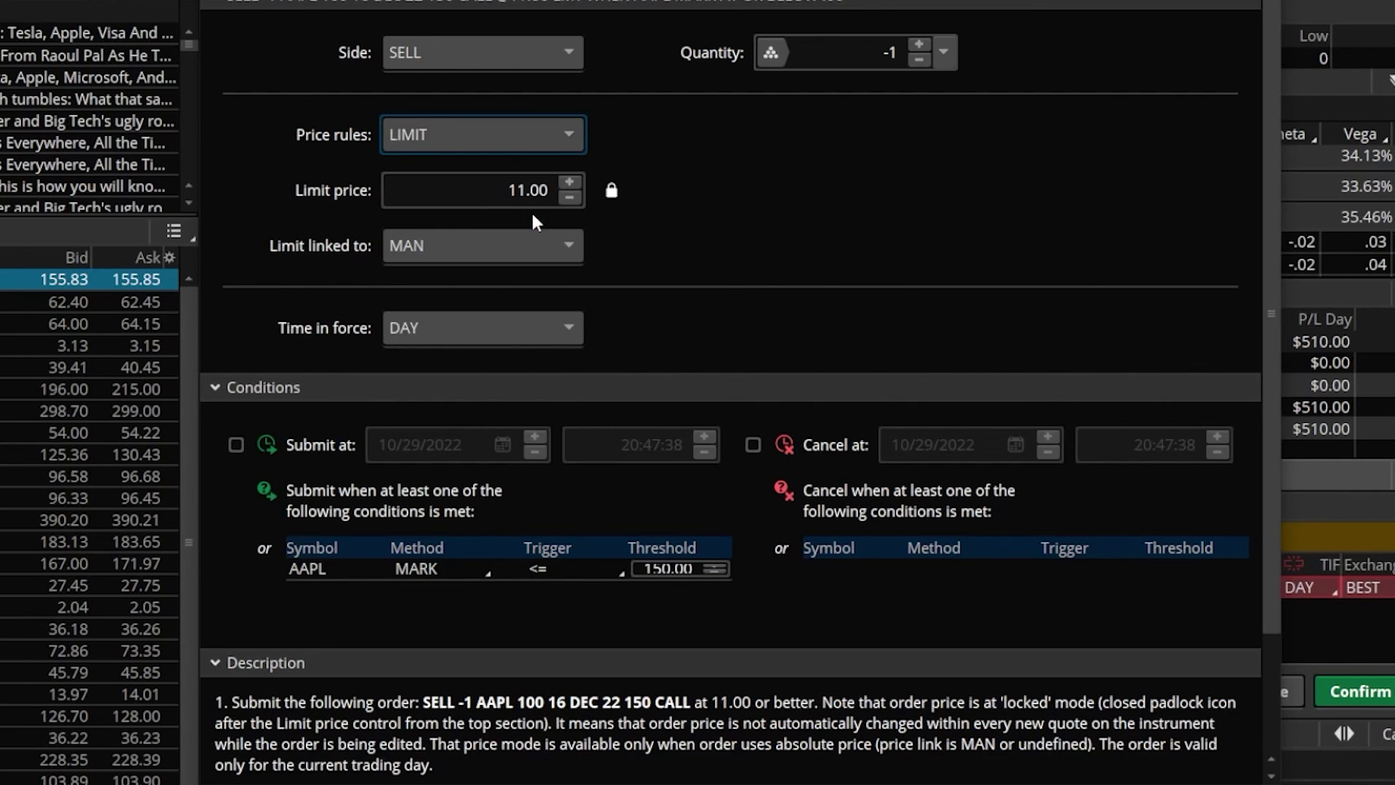
click(528, 245)
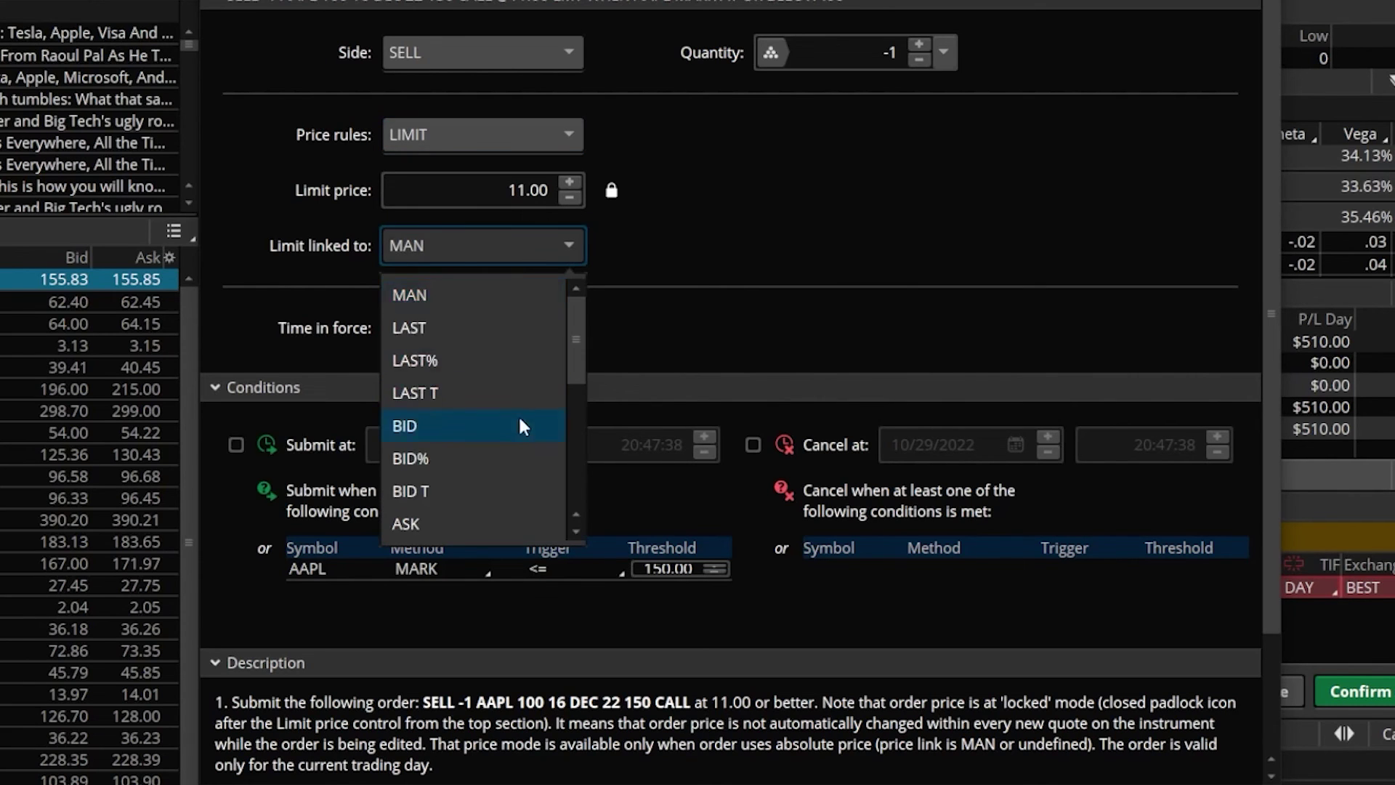
scroll(516, 425, down, 4)
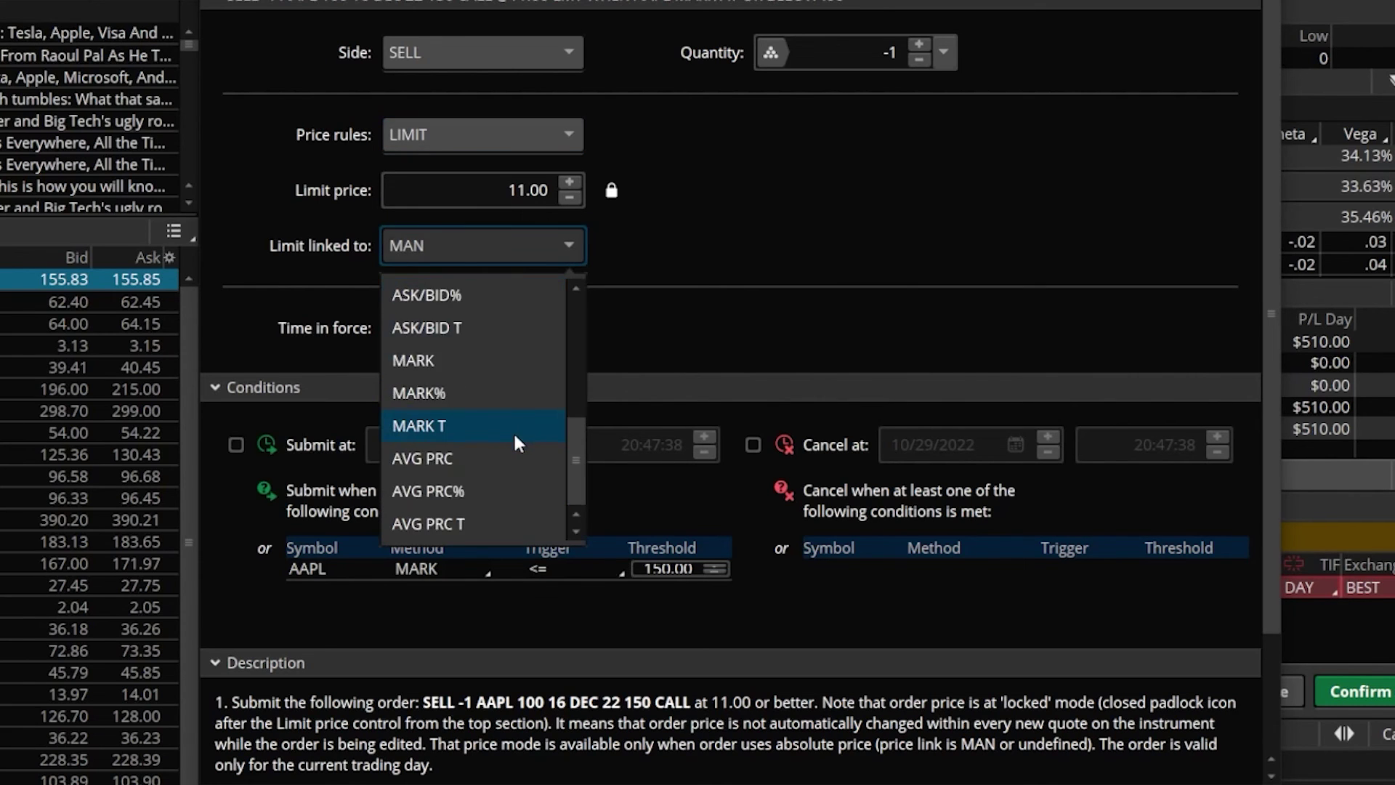
click(468, 361)
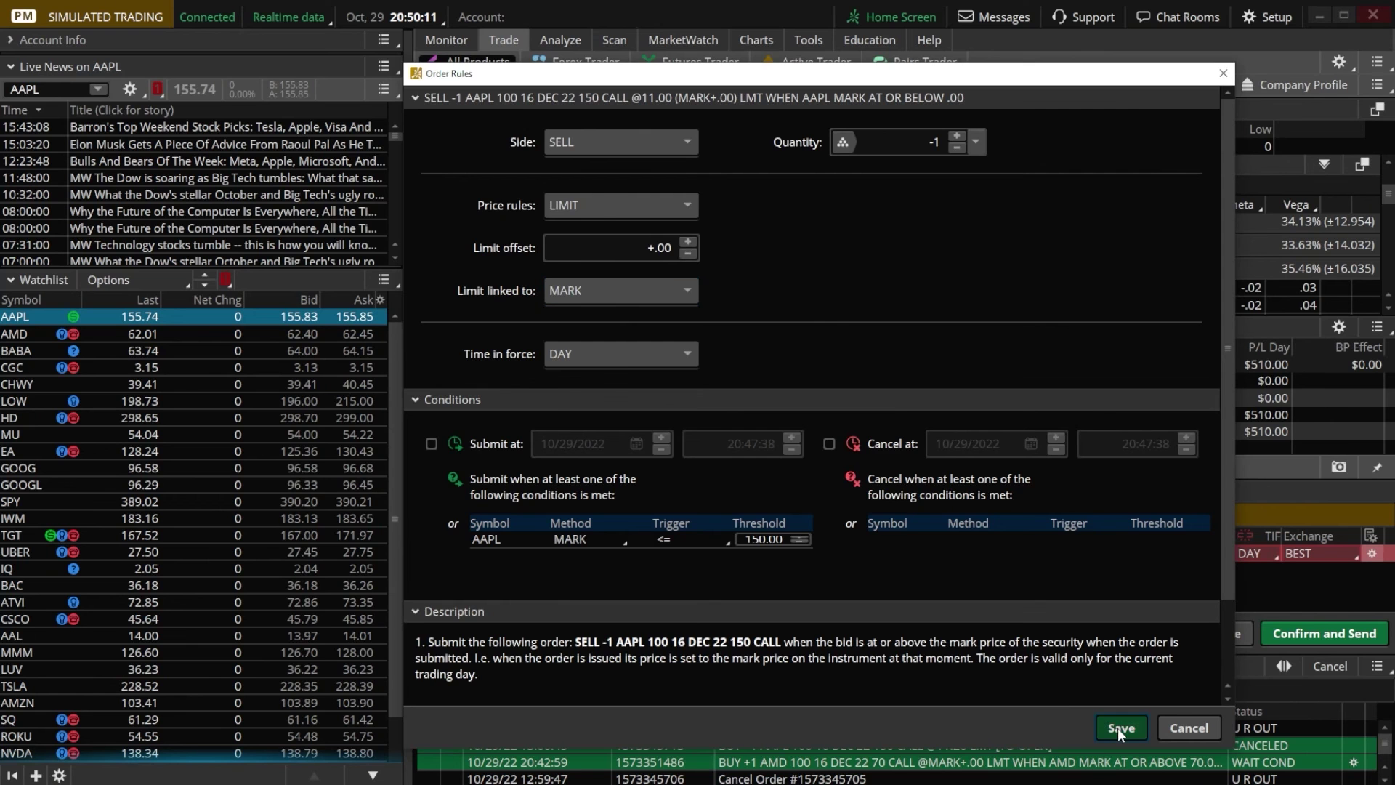
- Save the order rules, then confirm and send the conditional AAPL 150 call sell order
click(1118, 727)
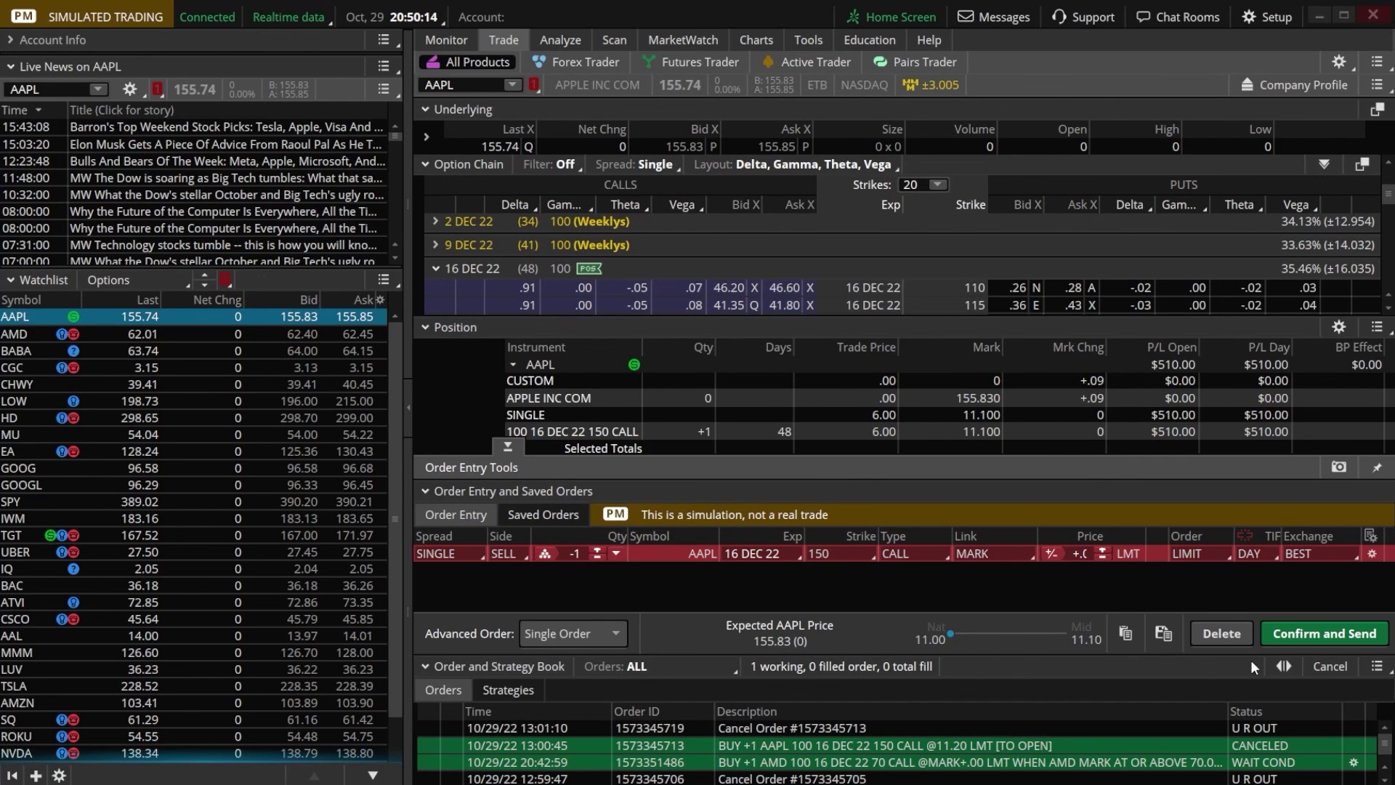
click(1285, 635)
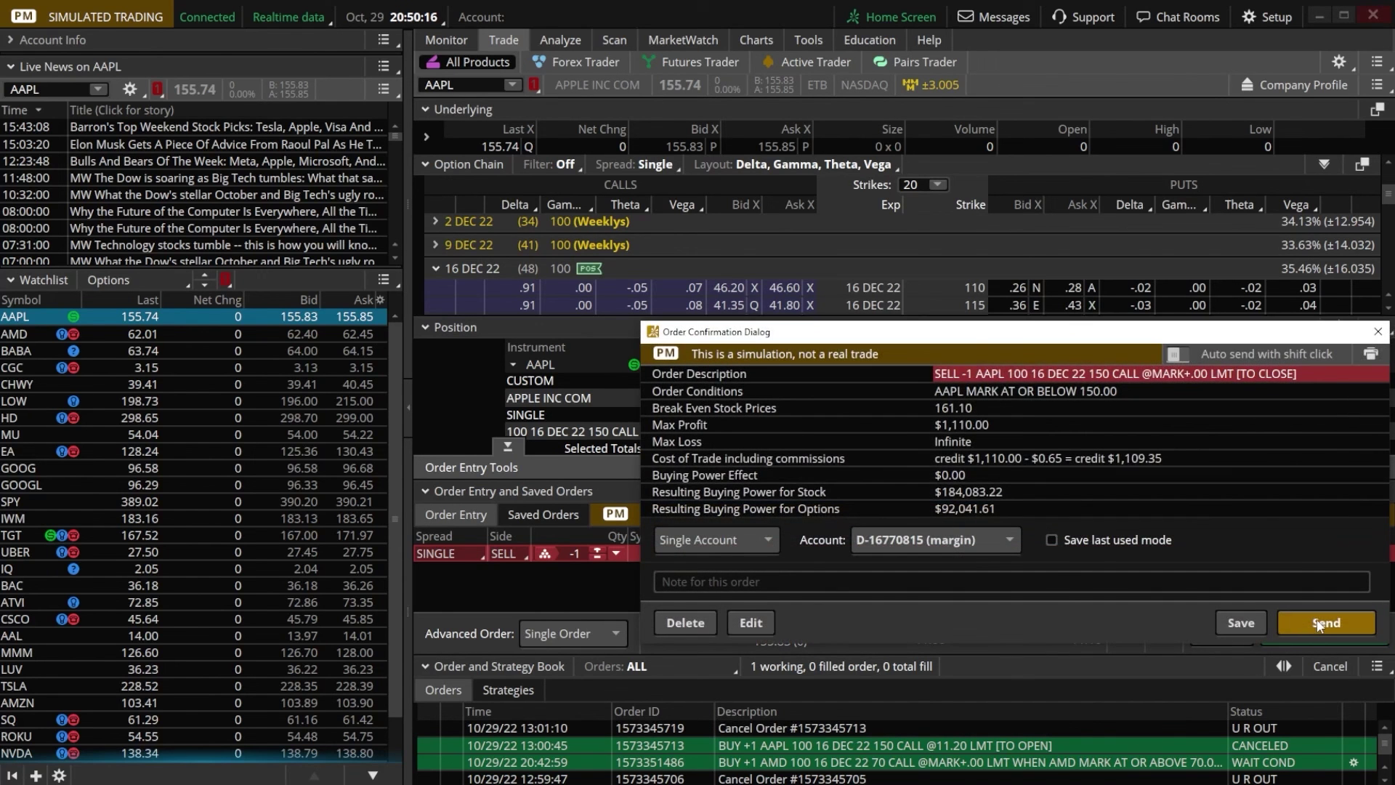
click(1319, 624)
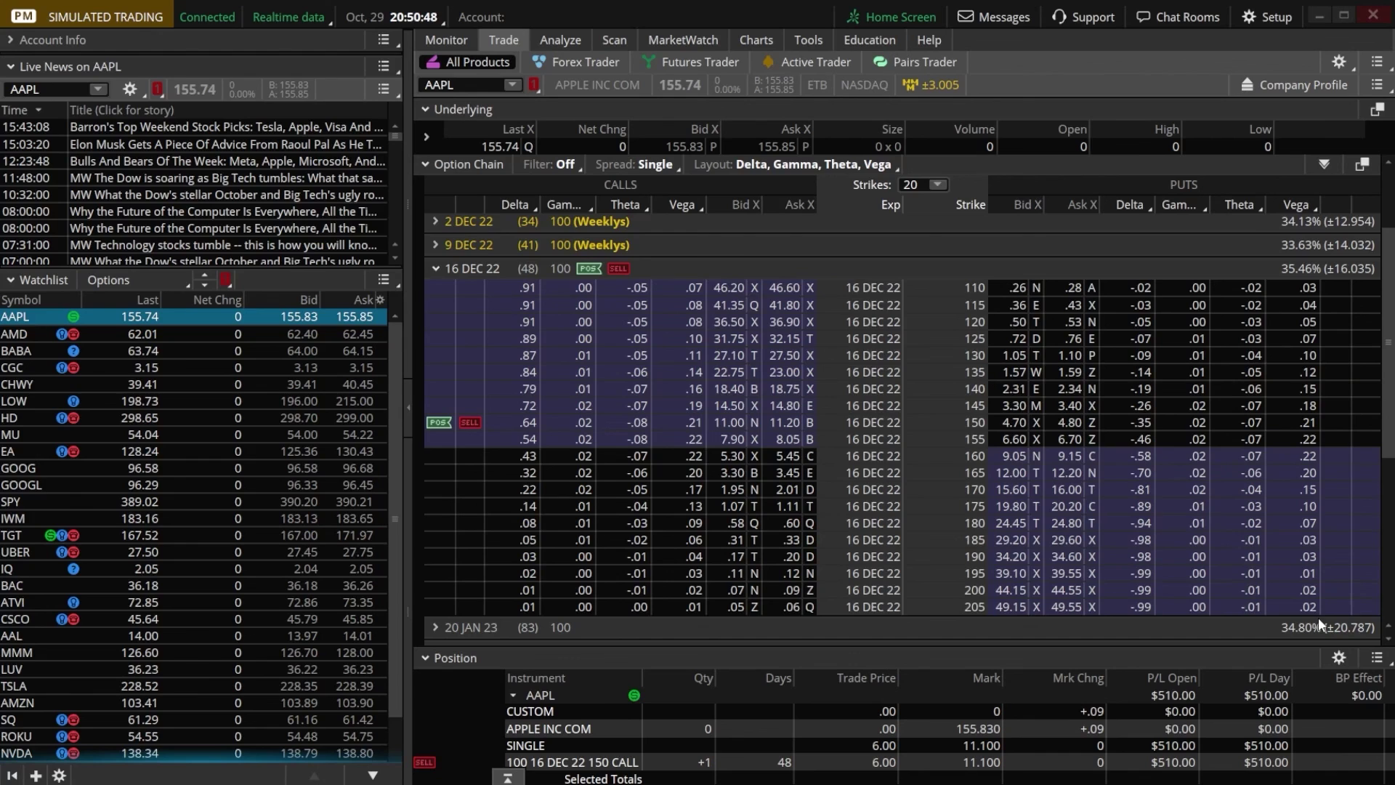